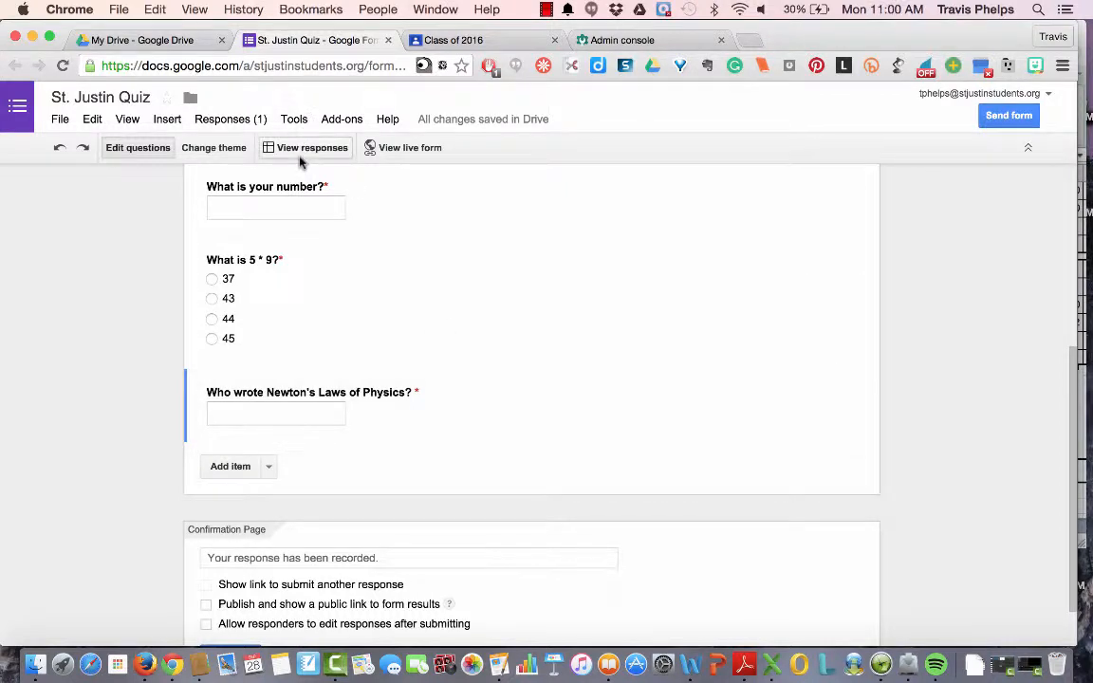
Open the live quiz form and enter "Answer Key" as the name and .5 as the number.
click(411, 150)
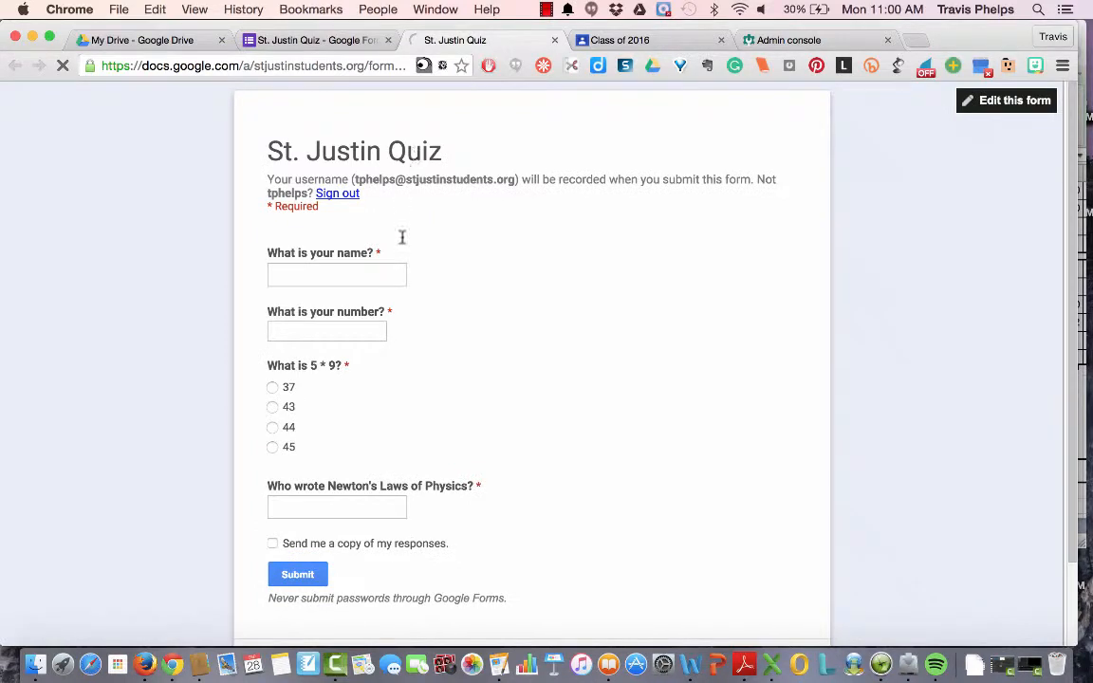
click(329, 272)
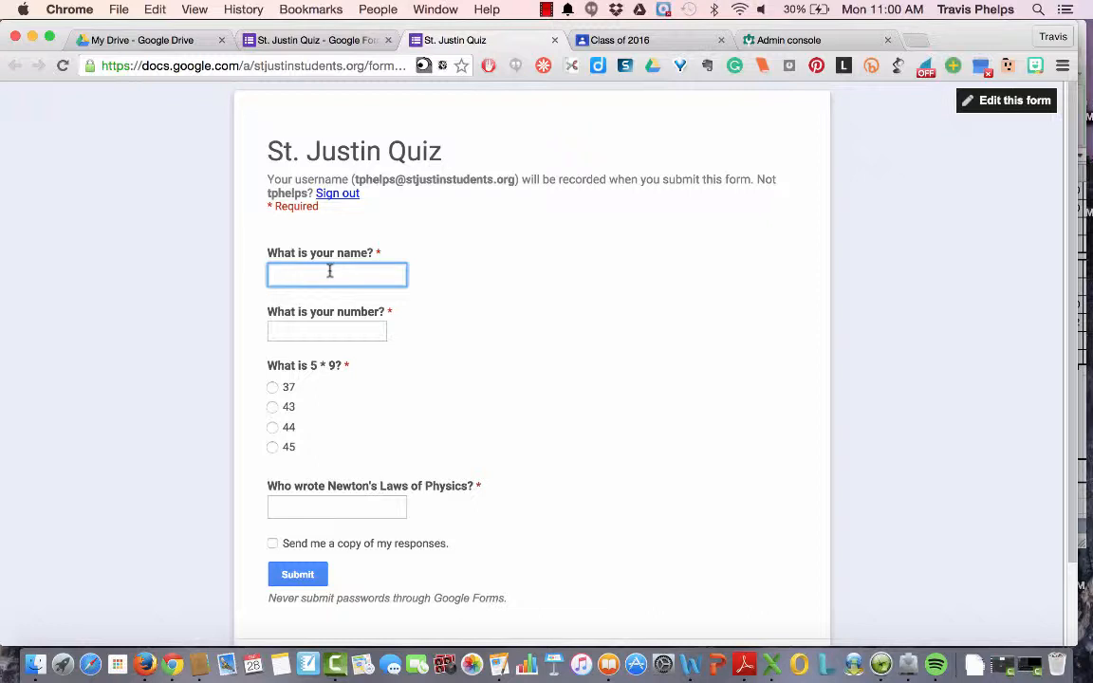
text(Answer Key)
key(Tab)
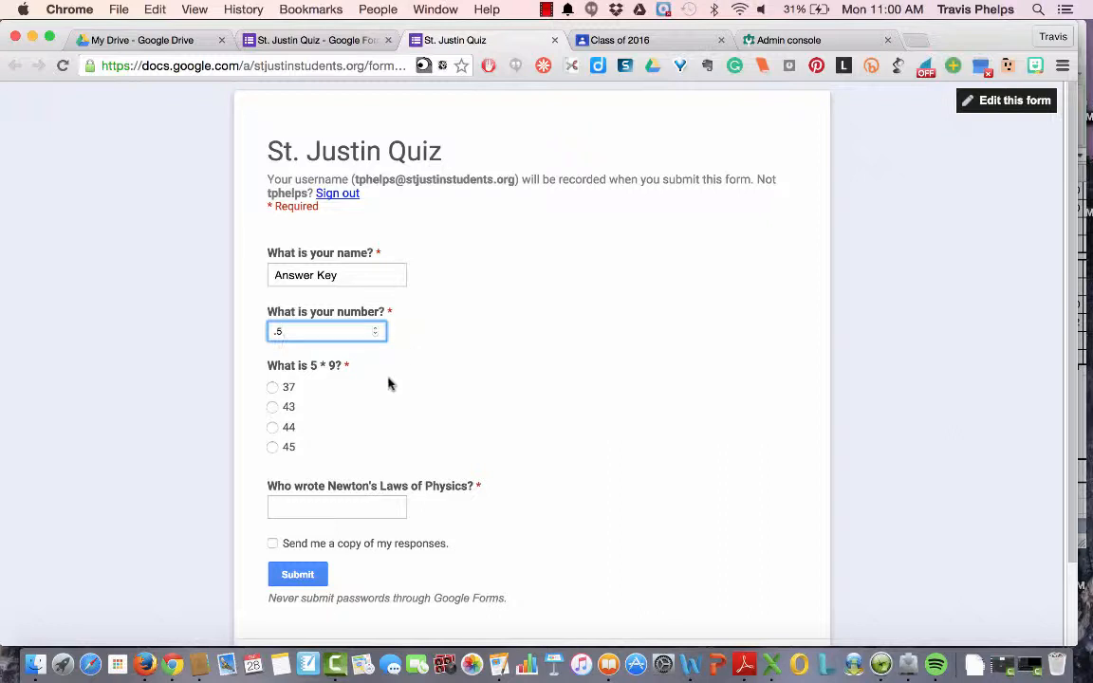
Answer the 5 * 9 question with 45 and the Newton's Laws question with "Newton %or Isaac Newton".
scroll(375, 427, down, 3)
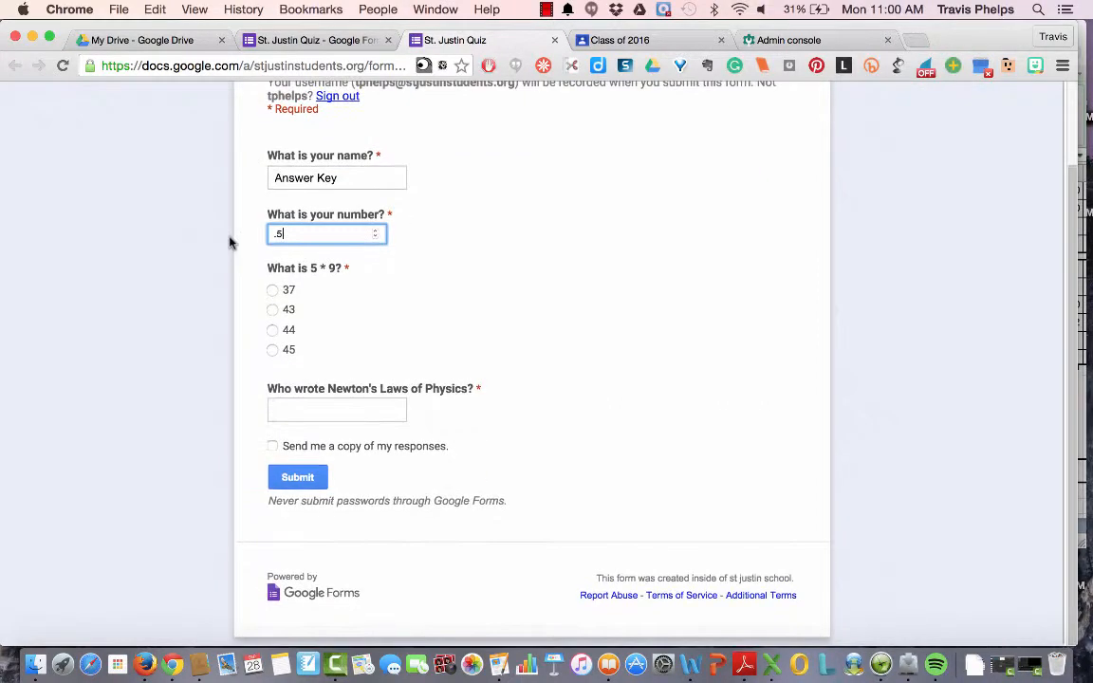
click(273, 350)
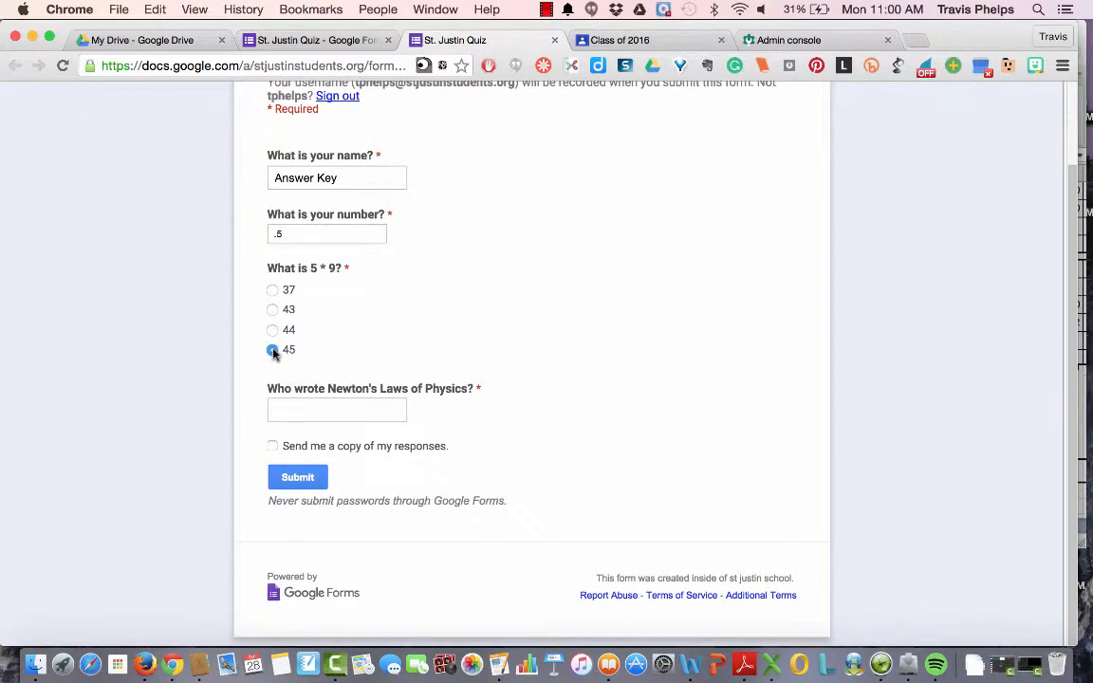
click(361, 411)
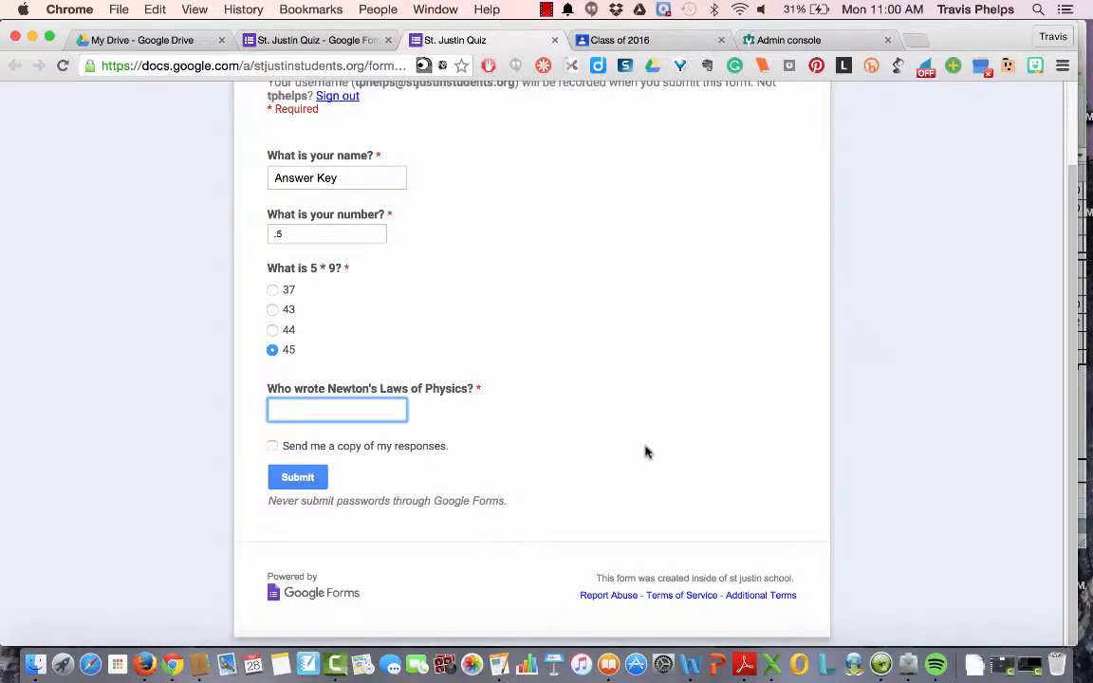
text(Newton %or Isaac Ne)
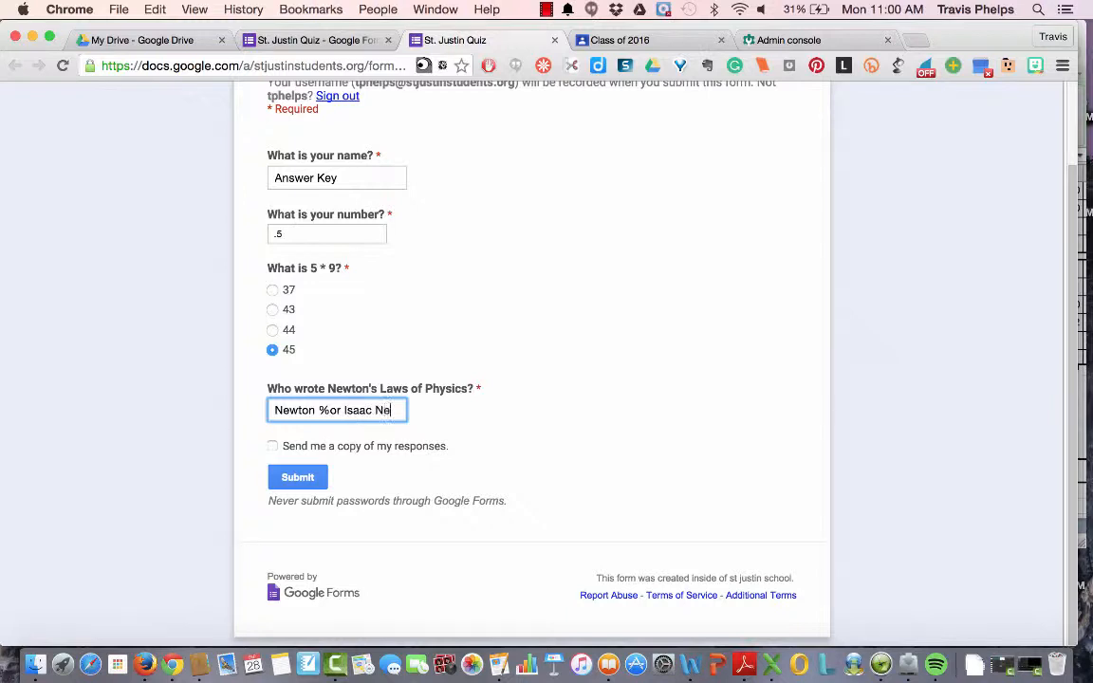
text(wton)
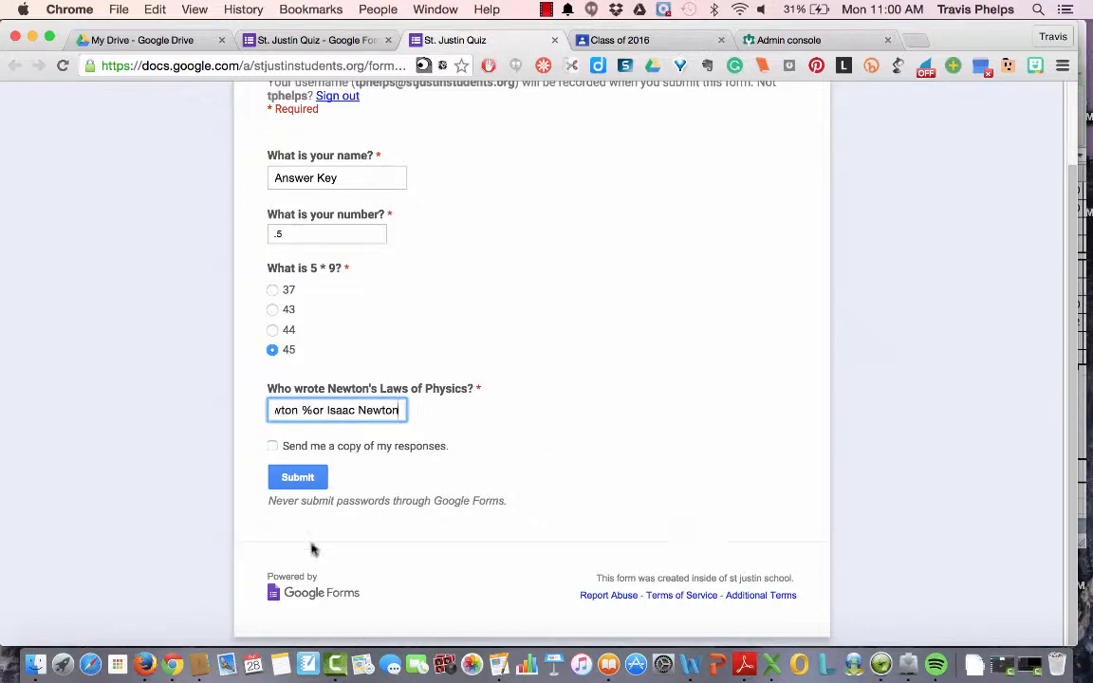
Request a copy of the responses and submit the answer key form.
click(274, 449)
scroll(274, 453, up, 3)
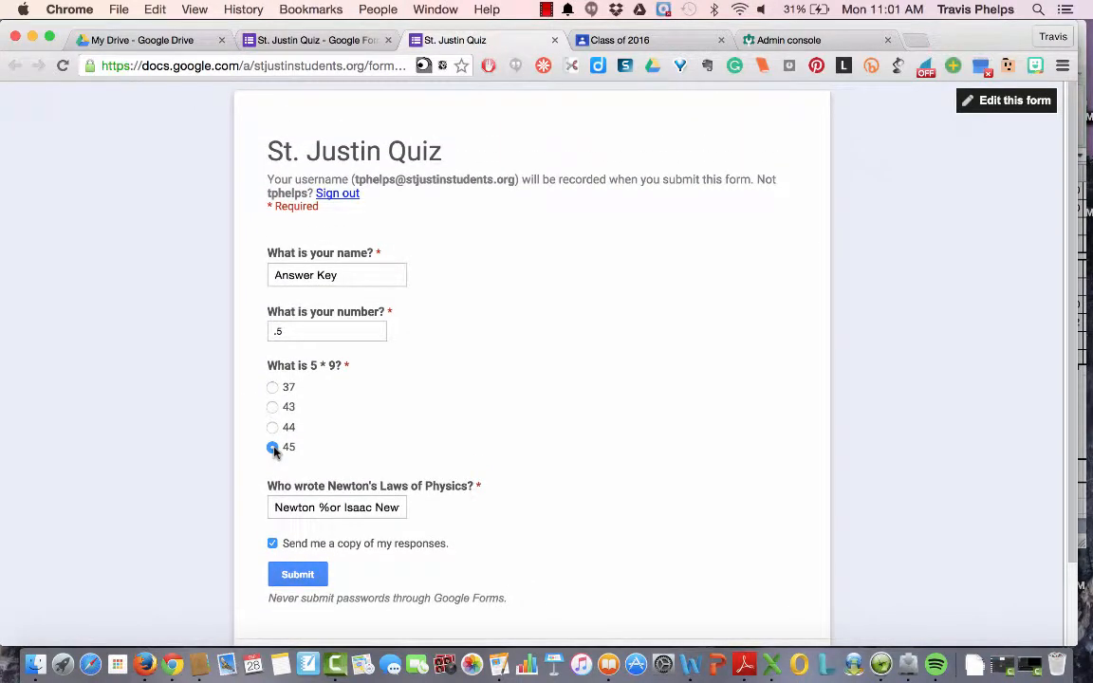
scroll(474, 489, down, 2)
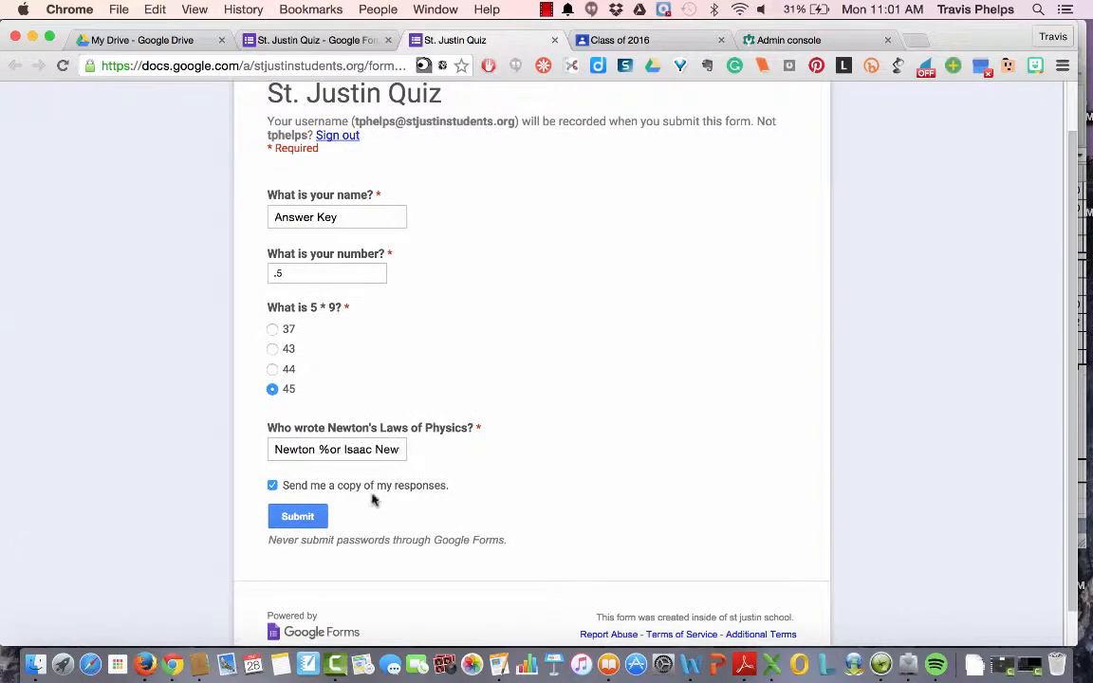
click(303, 520)
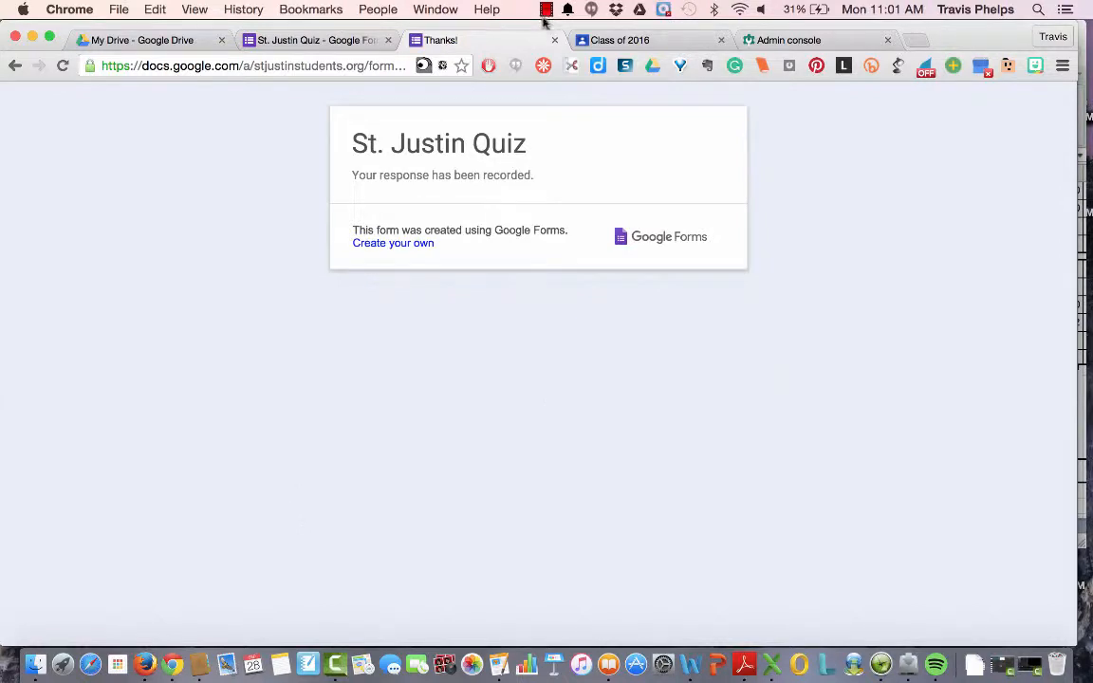
Return to the quiz's form editor and open its responses spreadsheet.
click(296, 39)
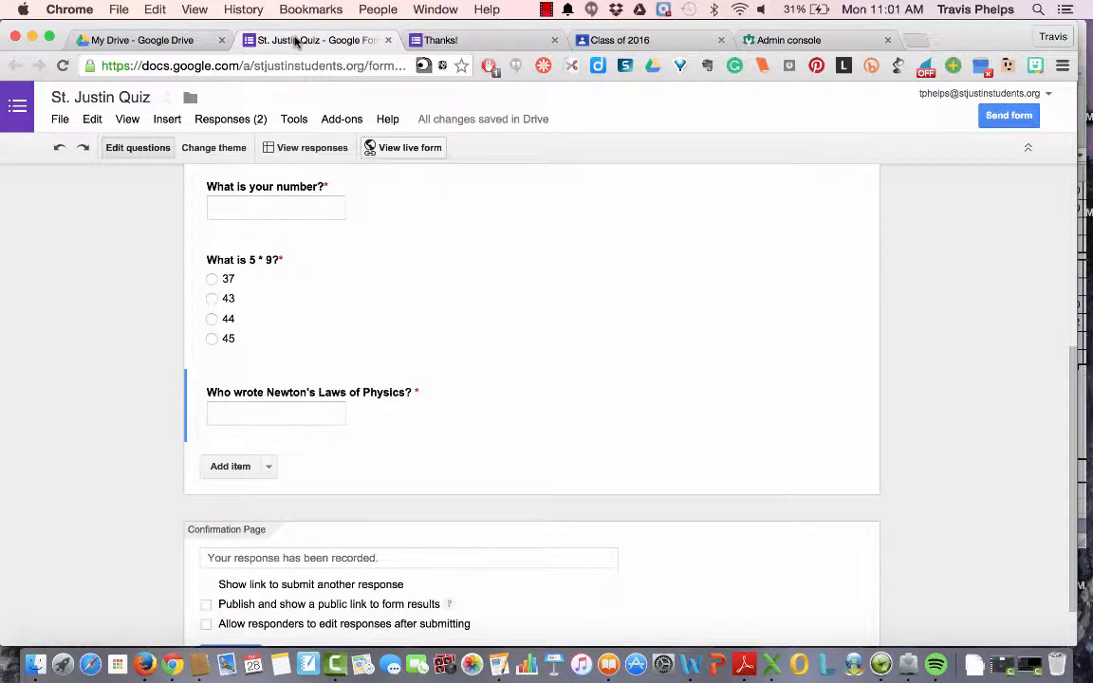
scroll(467, 264, up, 1)
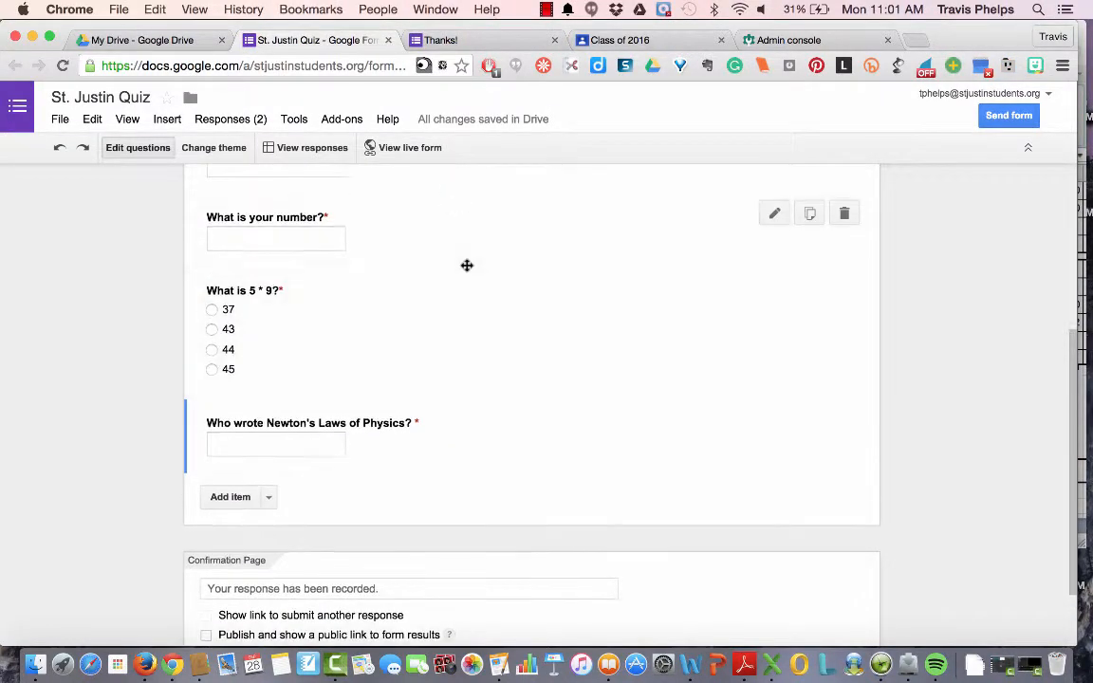
click(310, 150)
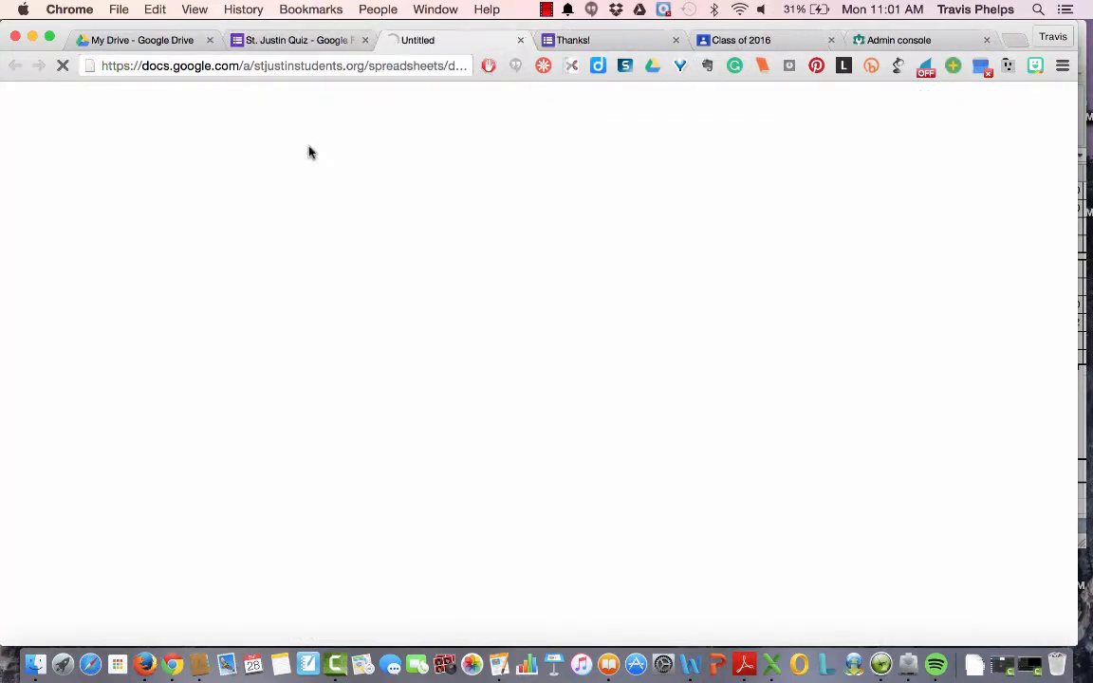
click(285, 43)
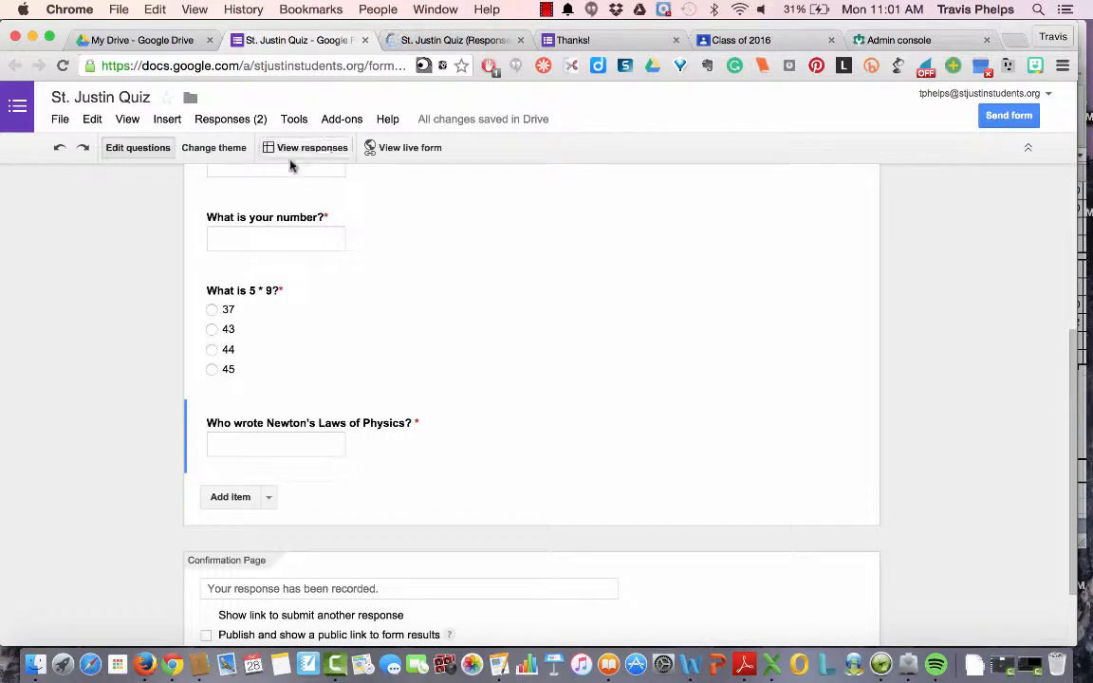
click(450, 40)
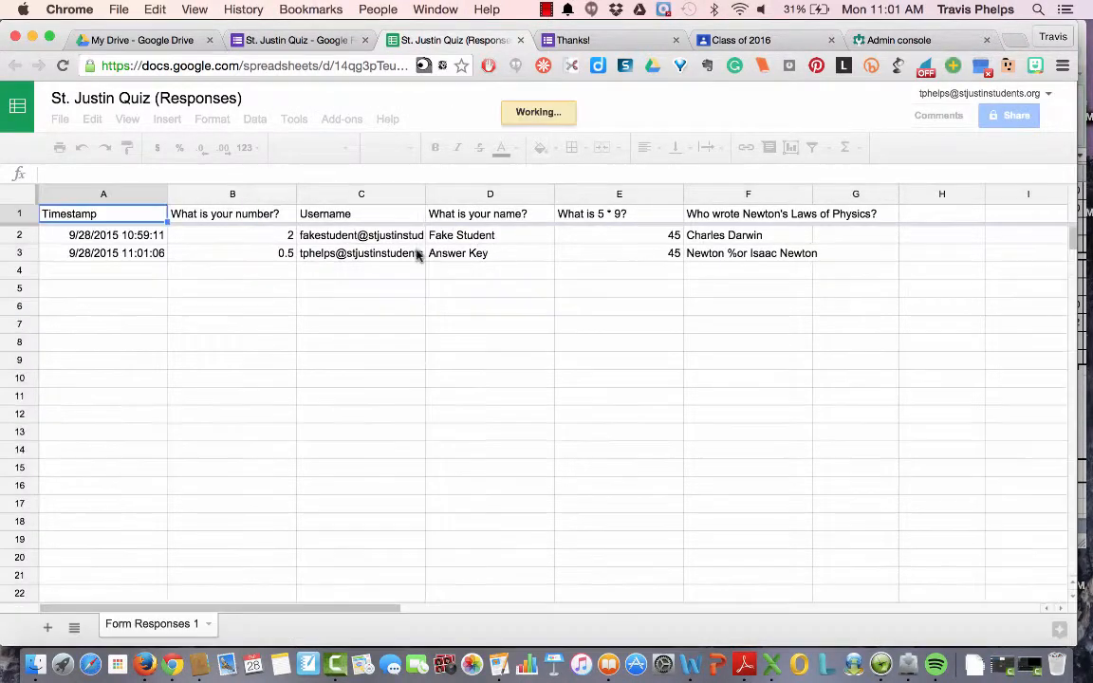
Sort the response sheet by the "What is your number?" column in A → Z order.
click(445, 256)
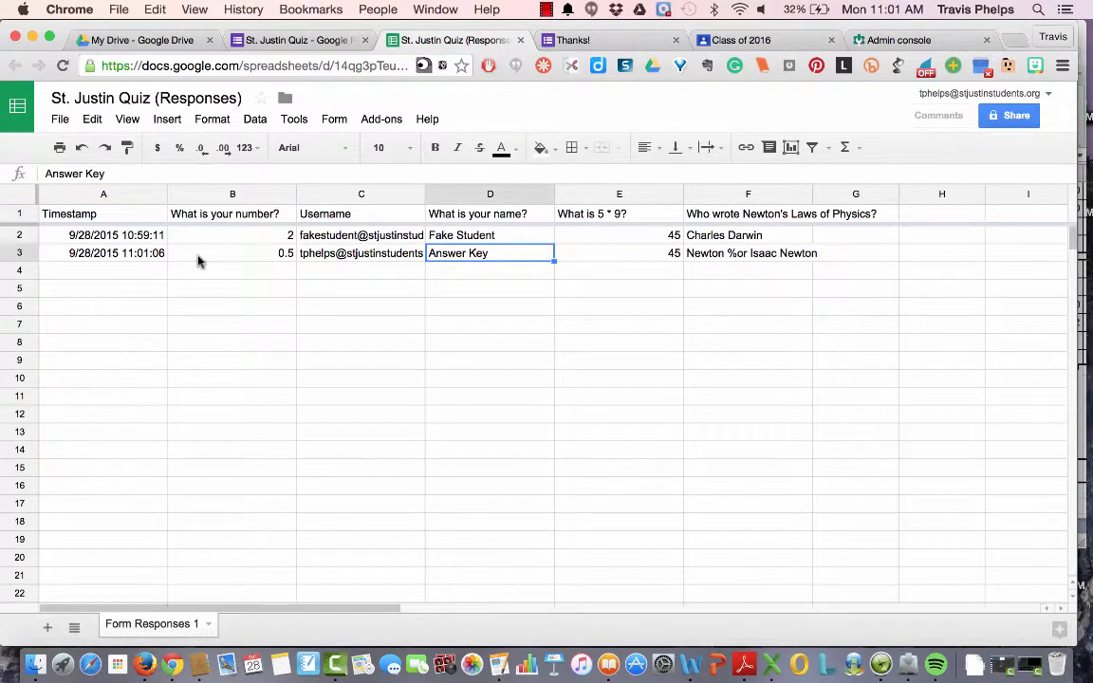
click(197, 256)
click(253, 119)
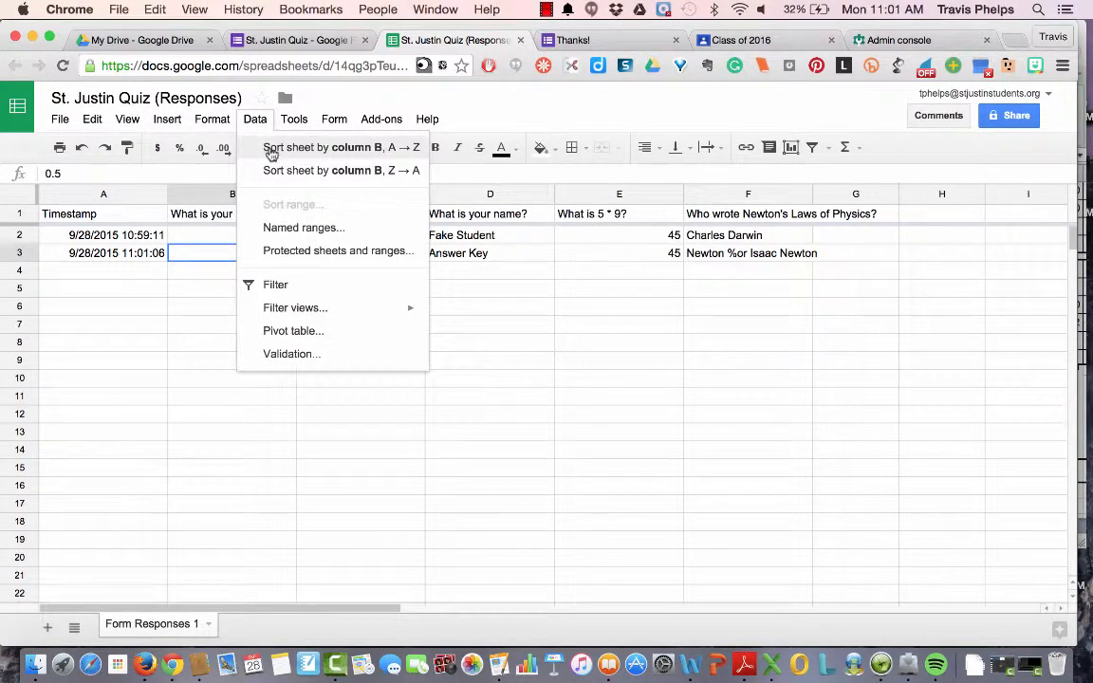
click(270, 152)
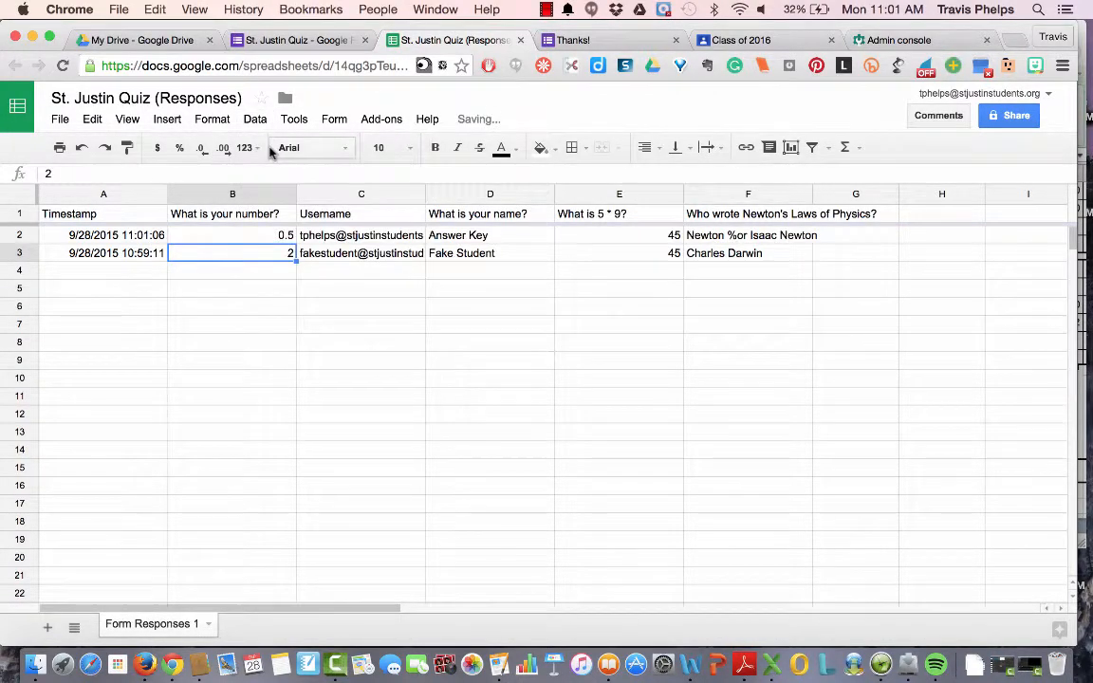
click(202, 236)
key(Down)
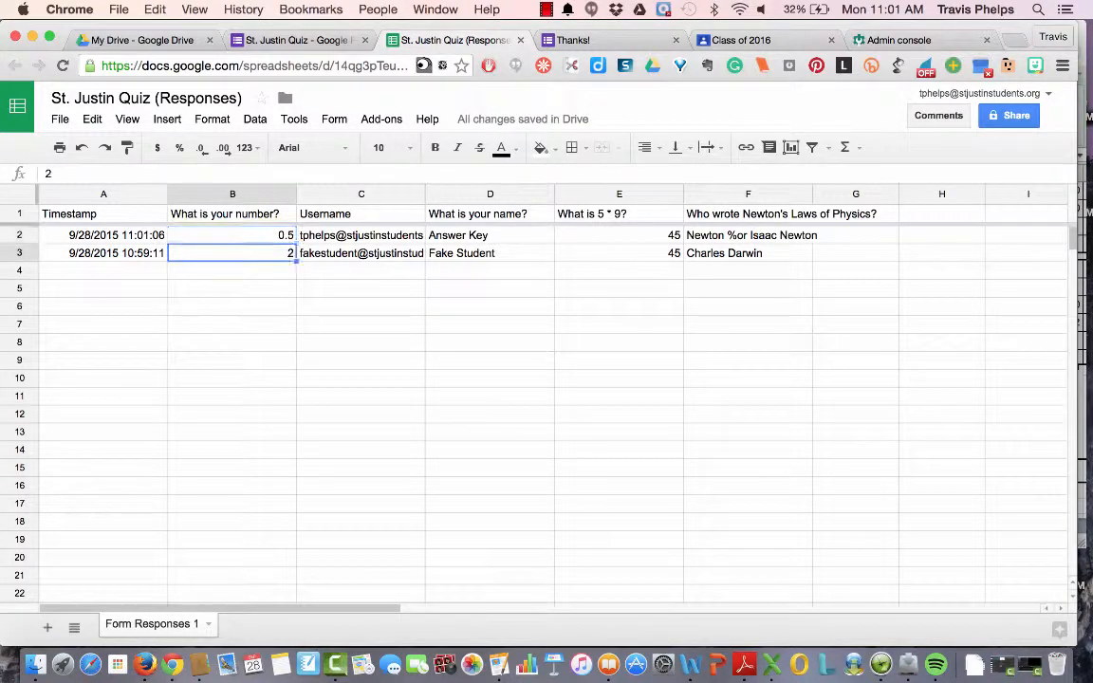
click(223, 236)
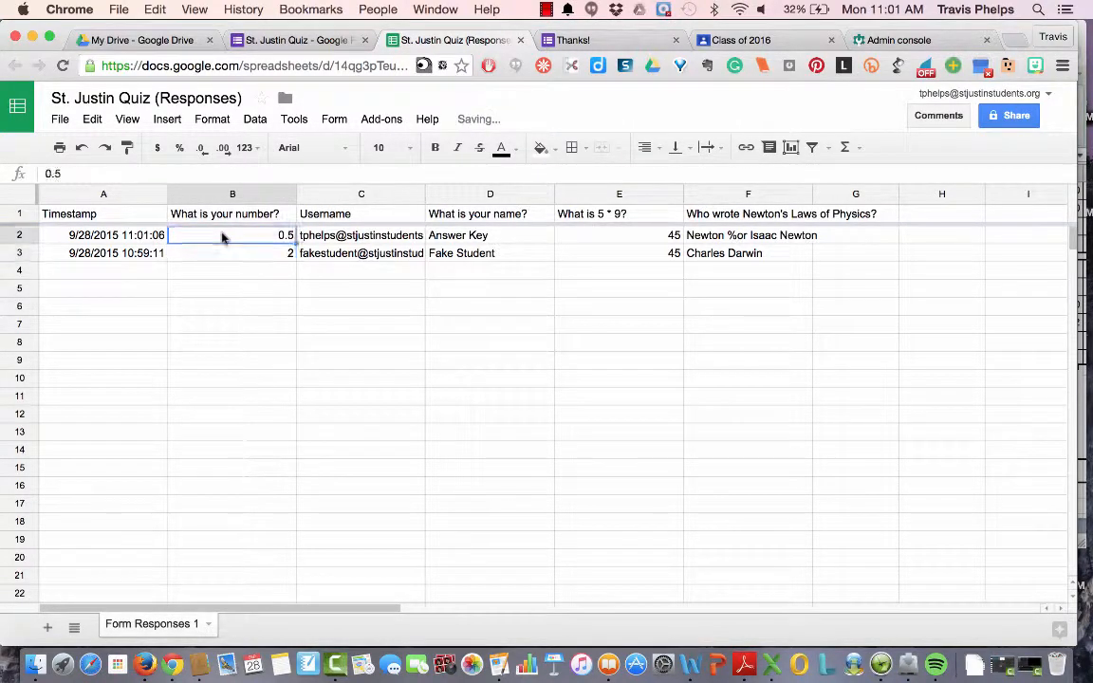
click(214, 290)
click(213, 252)
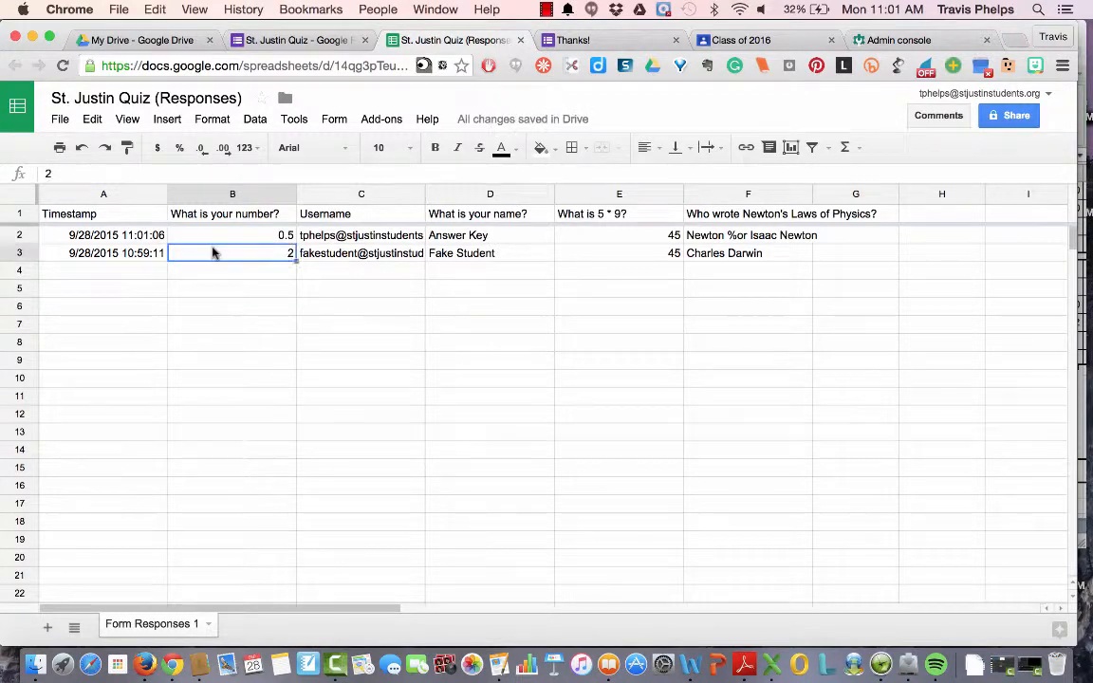
click(254, 119)
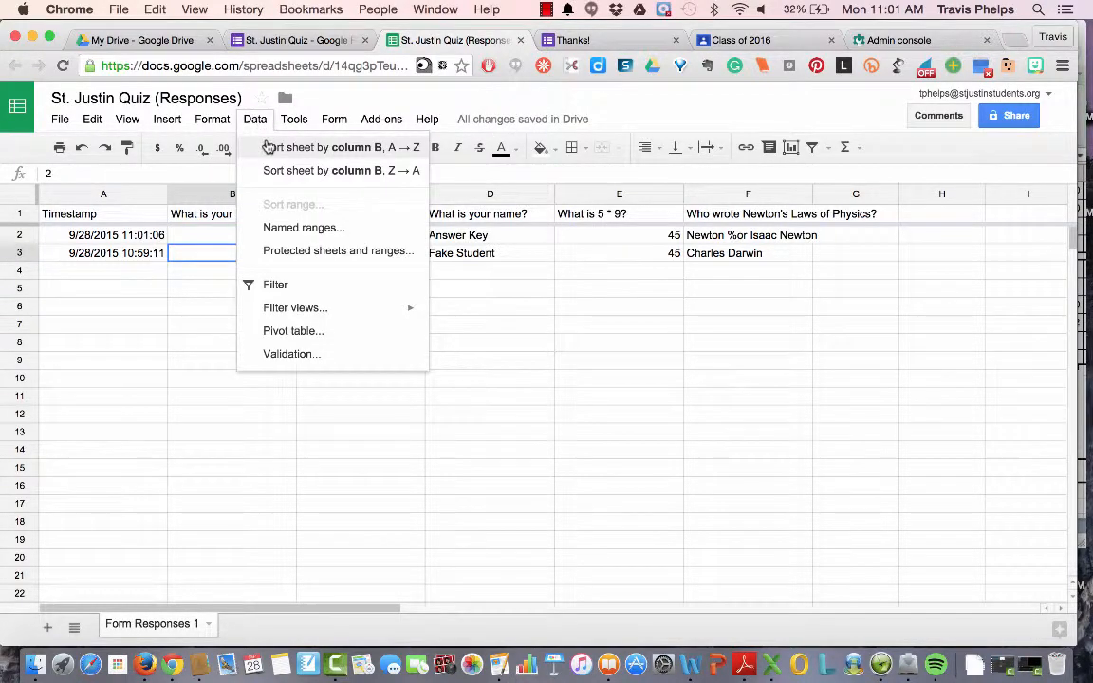
click(188, 372)
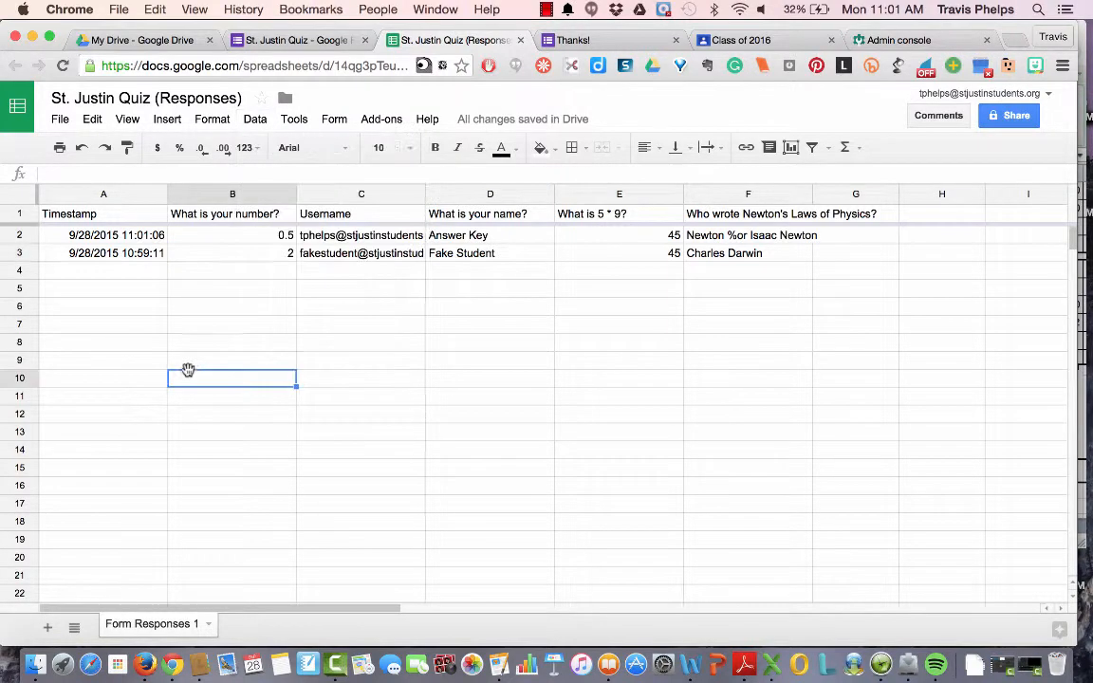
Enable the Flubaroo add-on in the responses sheet and dismiss its notification.
click(207, 236)
click(384, 119)
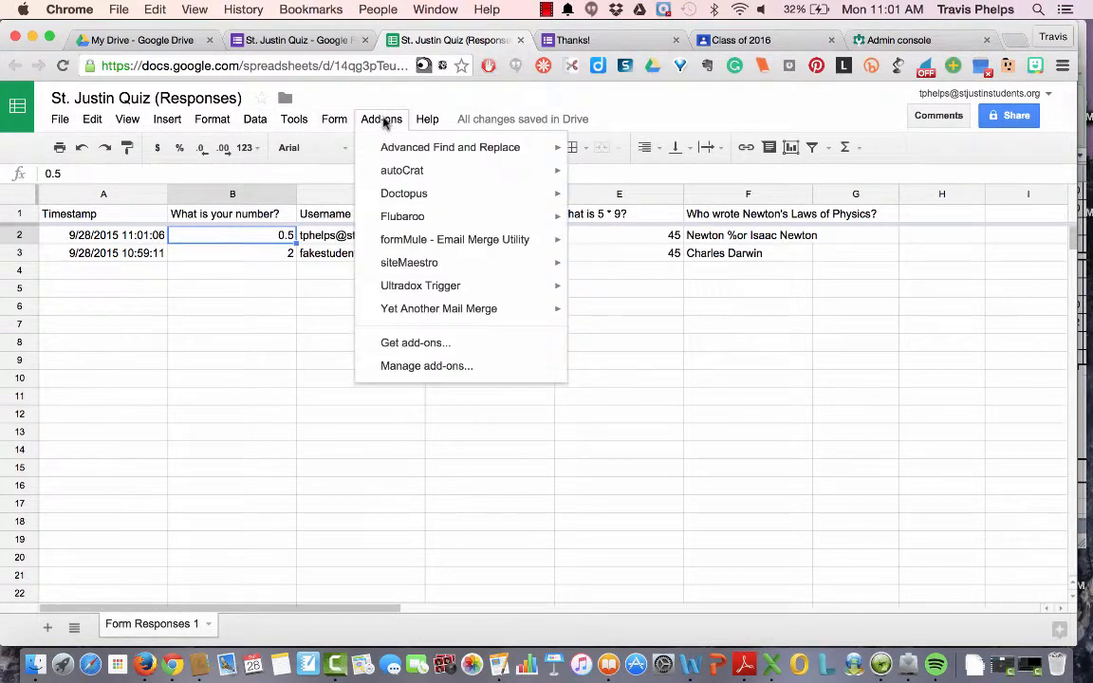
mouse_move(418, 218)
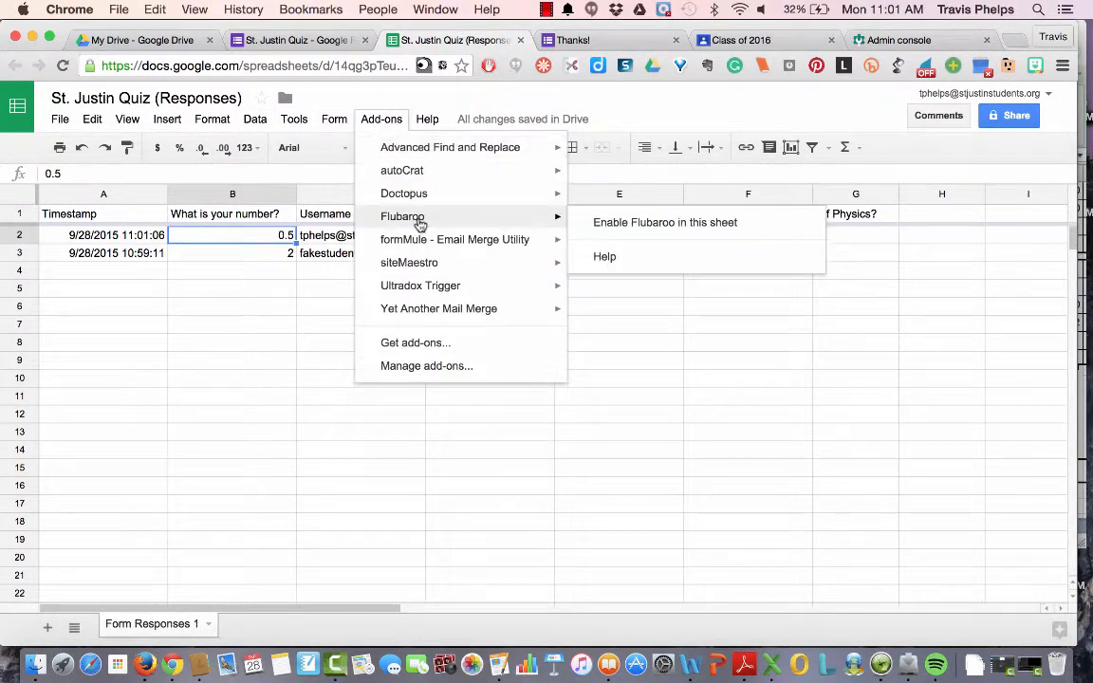
click(655, 233)
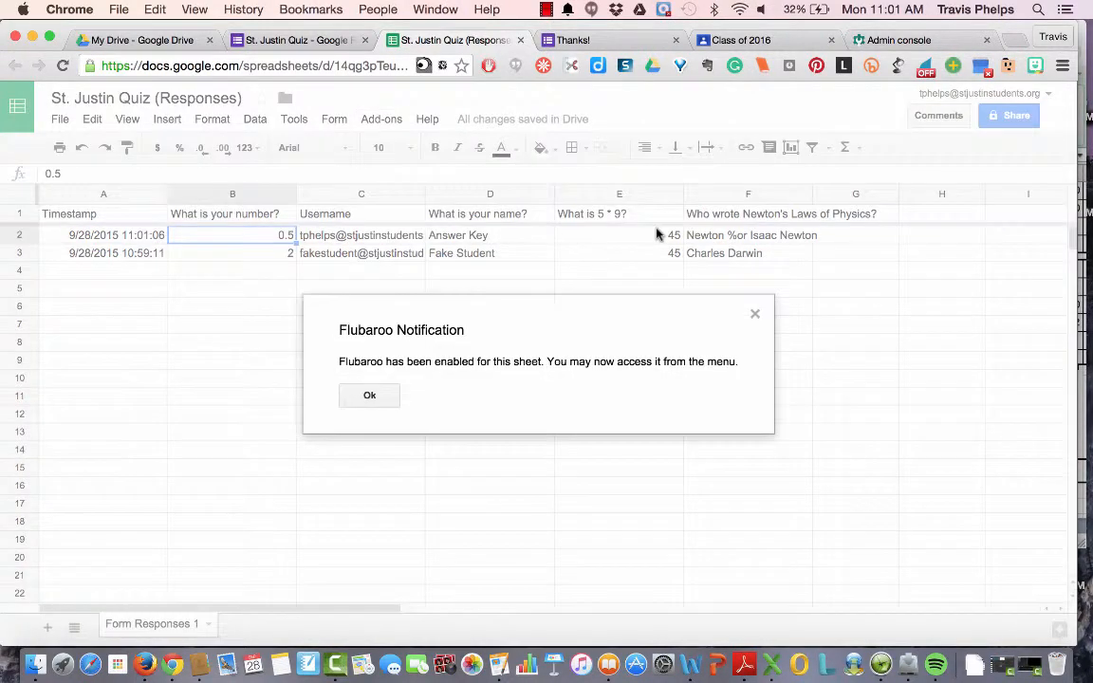
click(372, 397)
Start Flubaroo's Grade Assignment for the quiz responses.
click(379, 119)
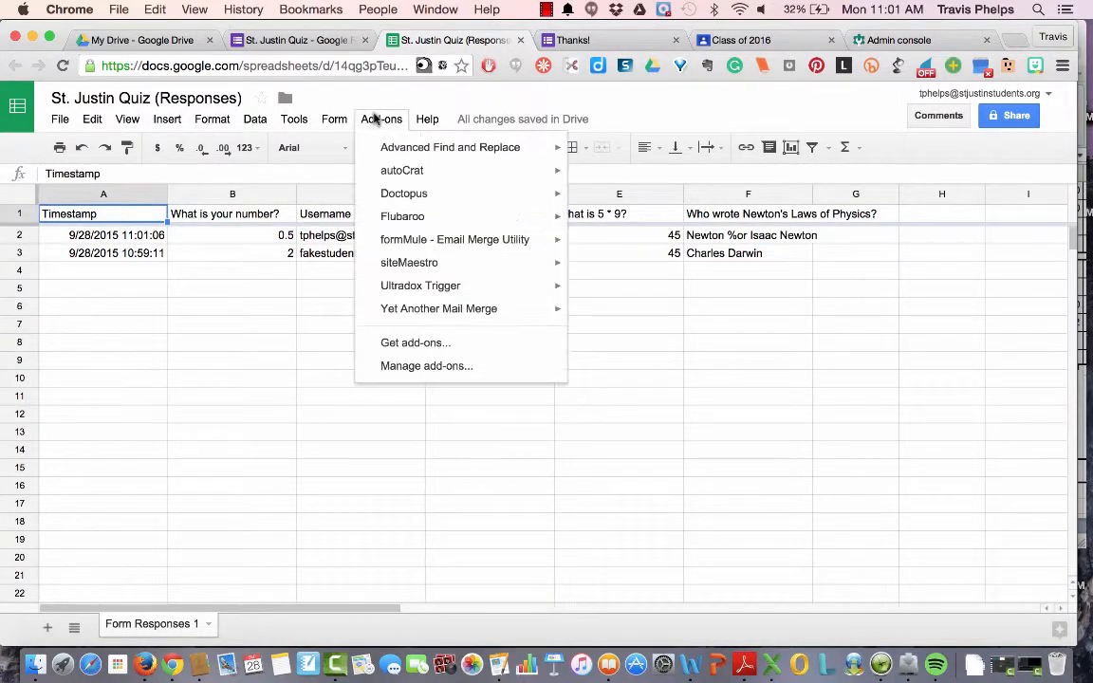
mouse_move(412, 225)
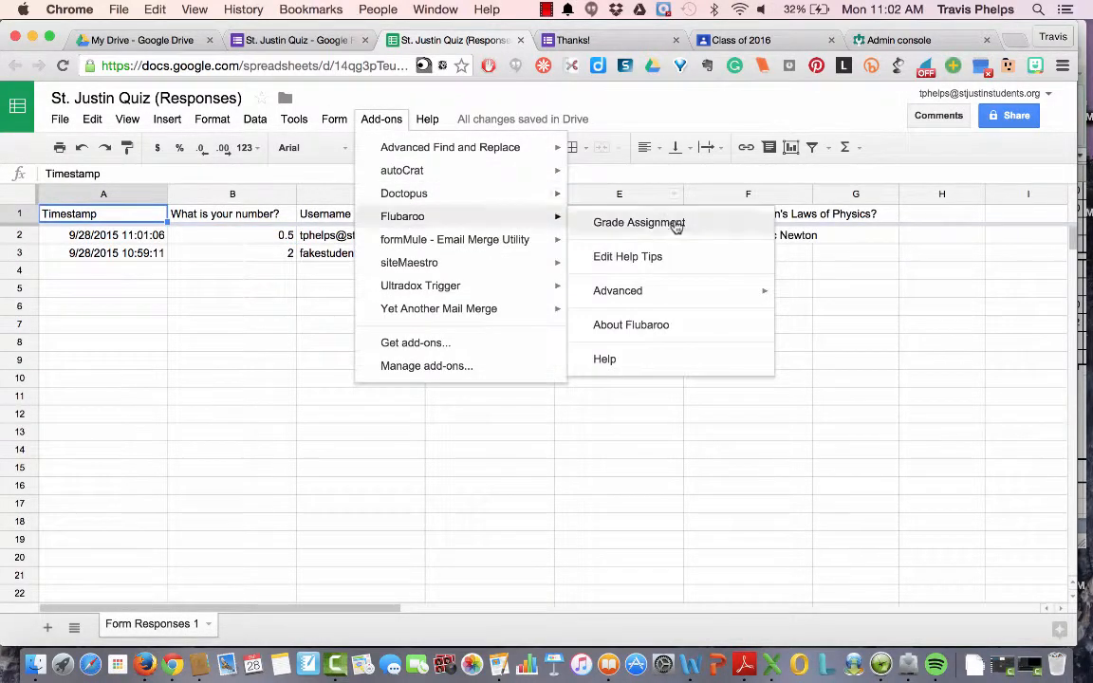
click(609, 222)
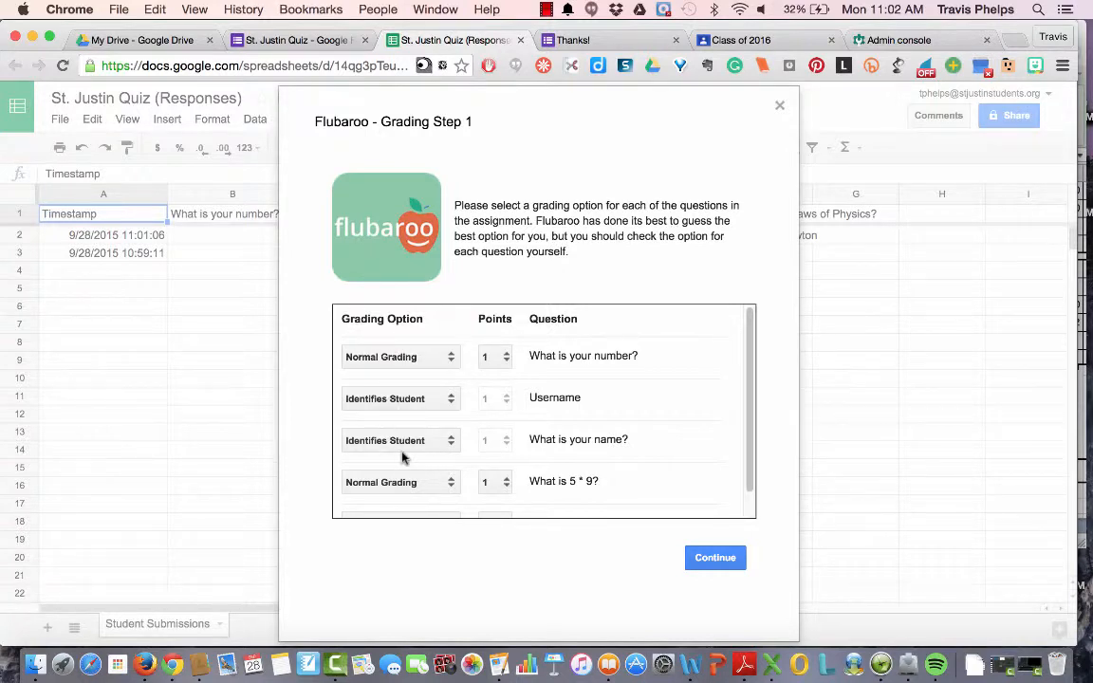
Review the grading options and keep Identifies Student for the Username and "What is your name?" questions.
scroll(403, 456, down, 1)
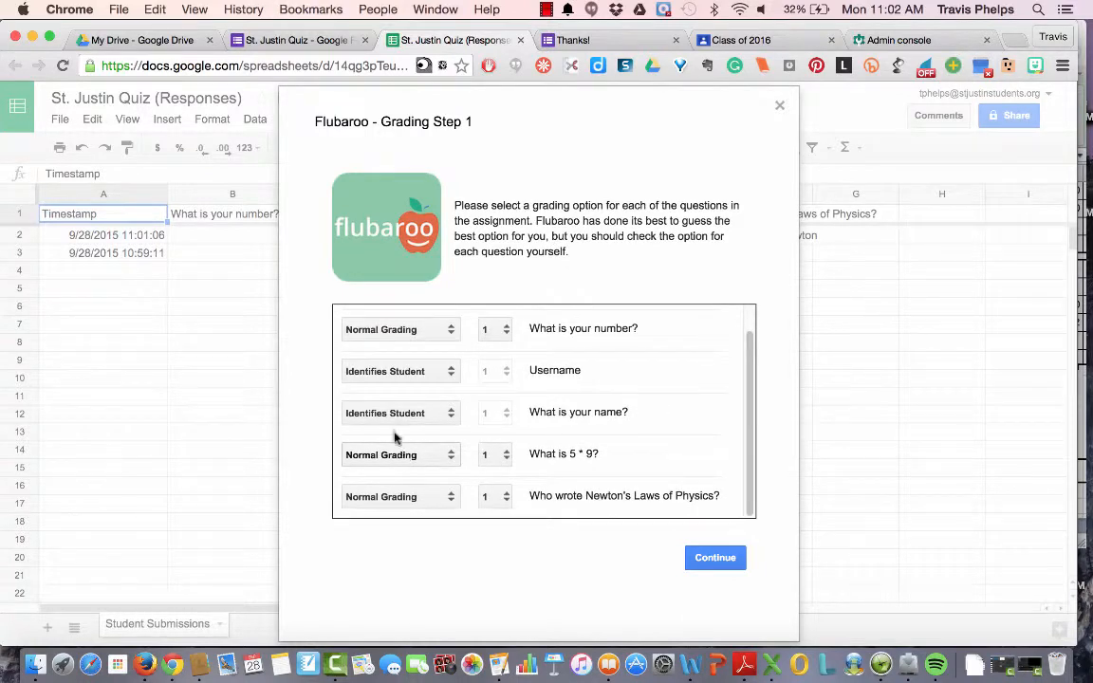
click(399, 376)
click(398, 376)
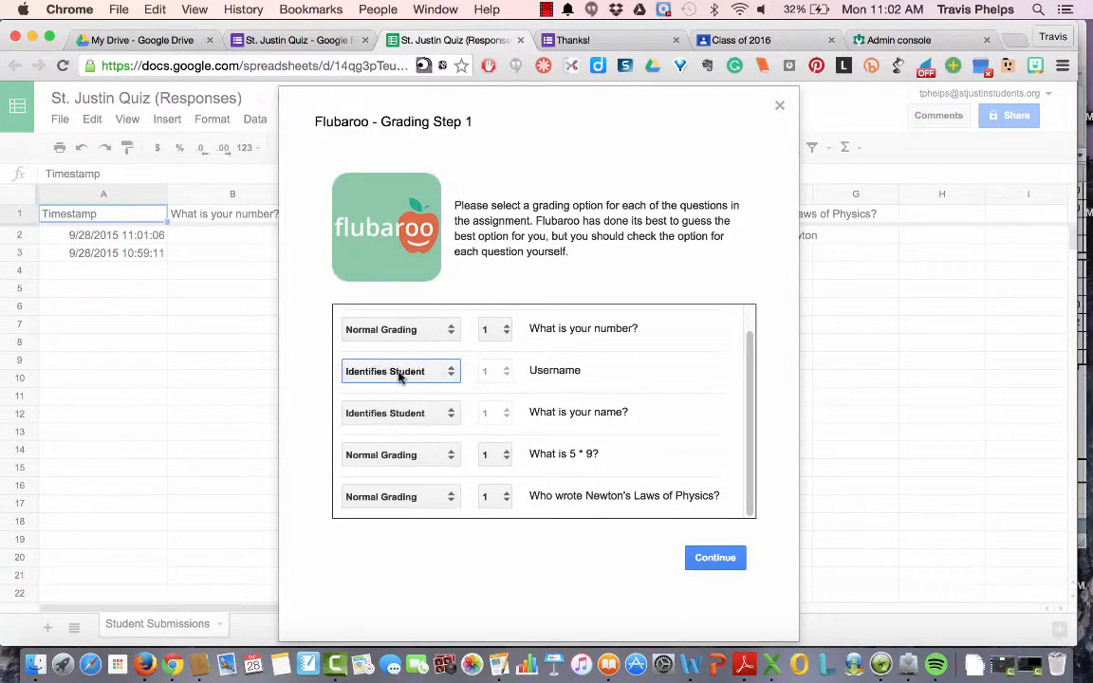
click(371, 415)
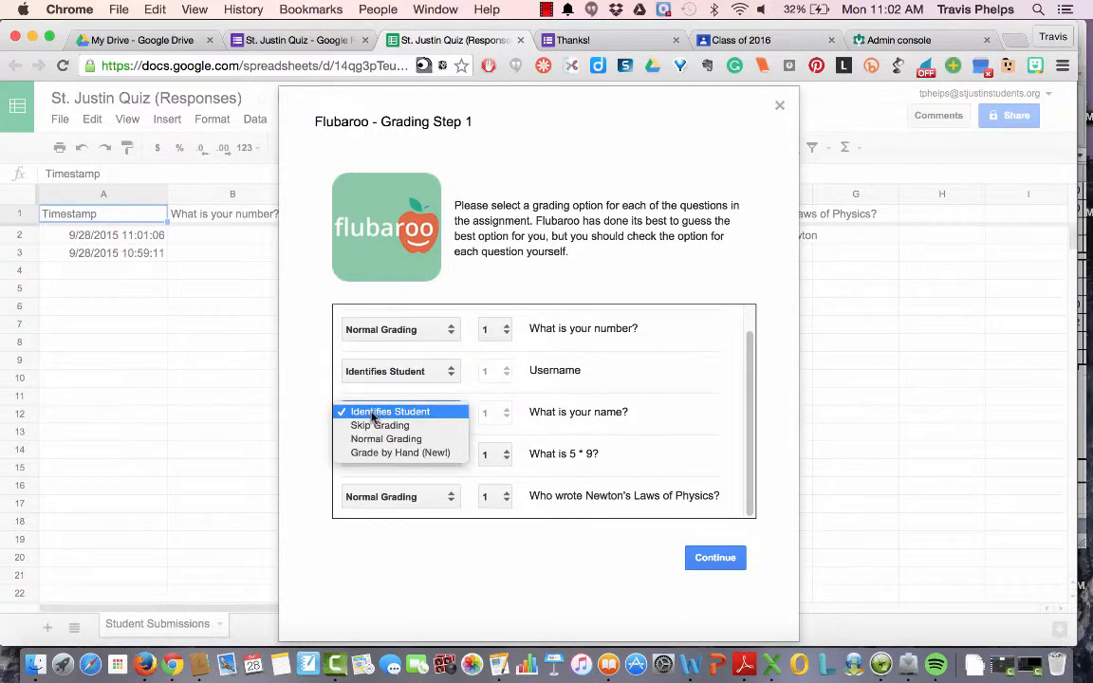
click(373, 413)
scroll(372, 416, up, 3)
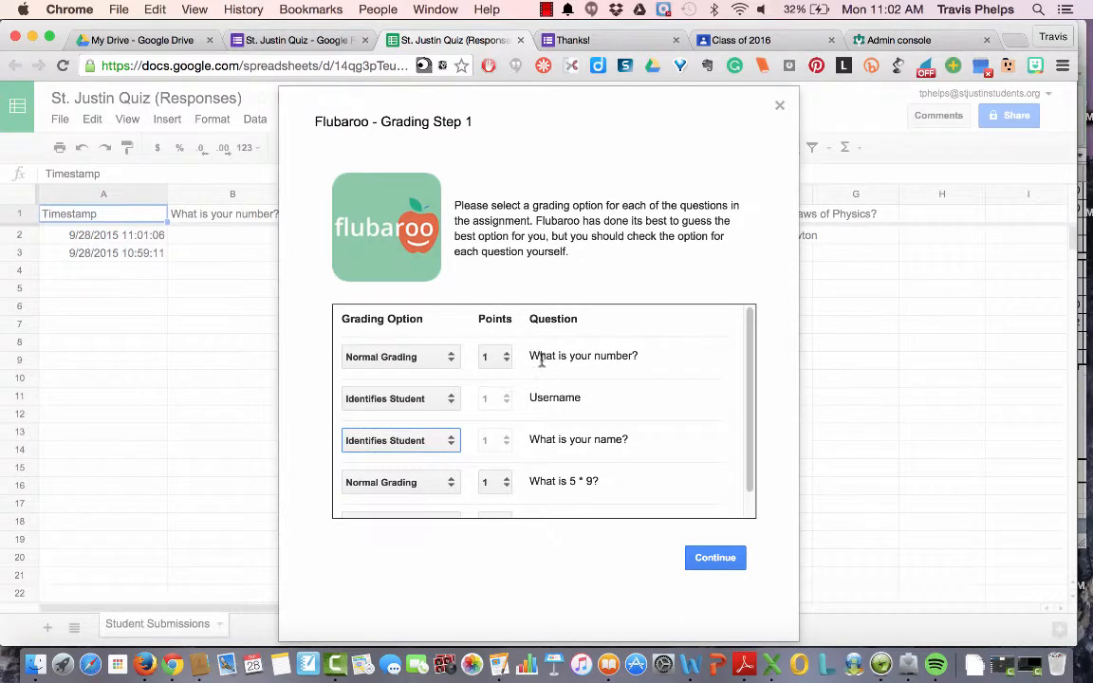
Set the "What is your number?" question to Identifies Student and keep Normal Grading for "What is 5 * 9?".
click(384, 358)
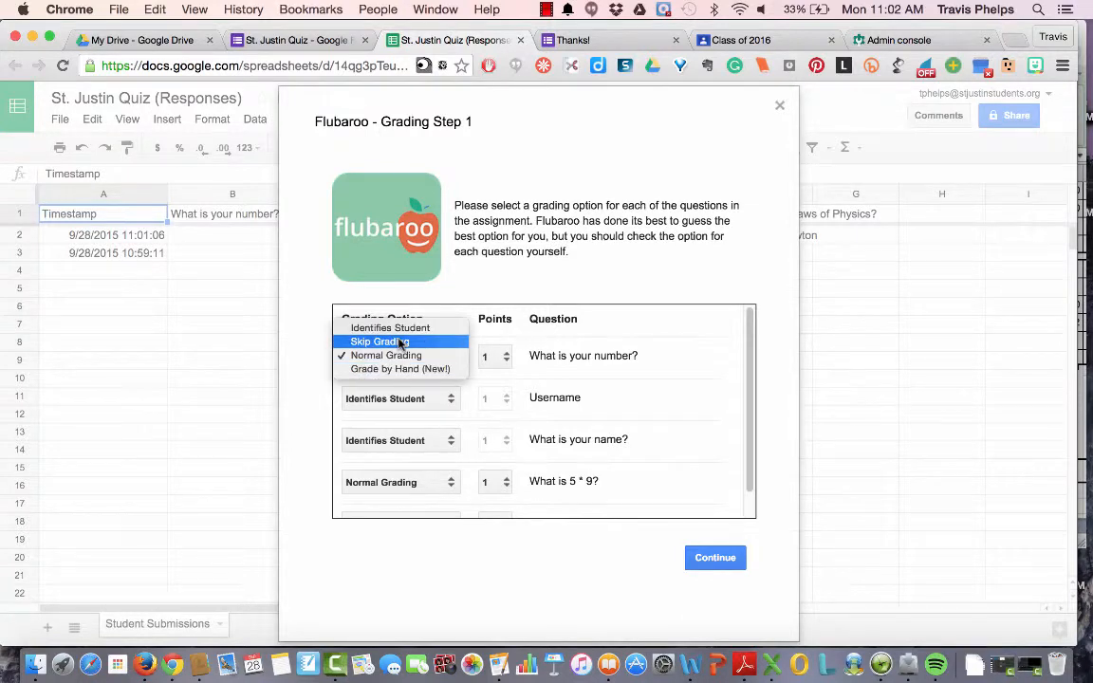
click(405, 326)
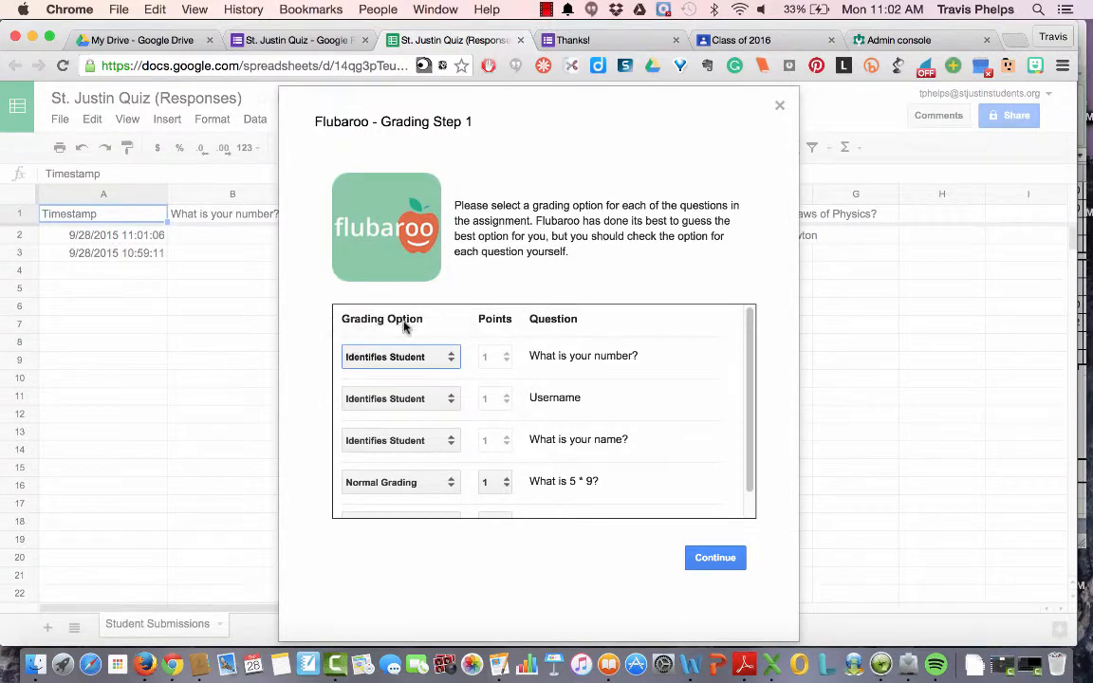
scroll(585, 377, down, 2)
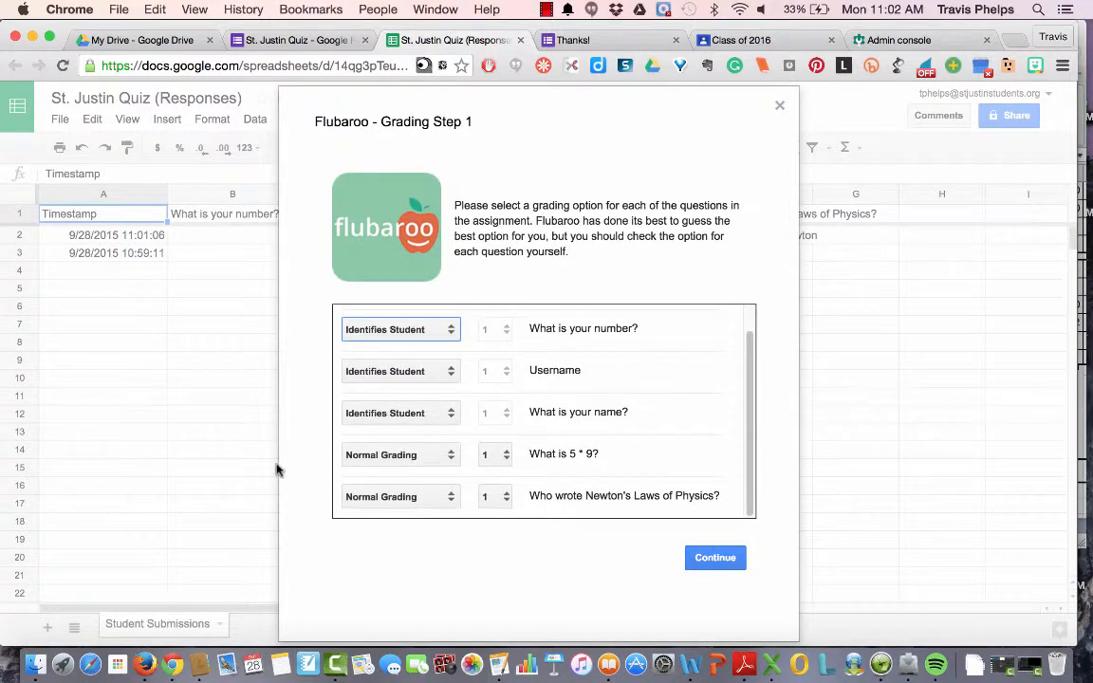
click(347, 455)
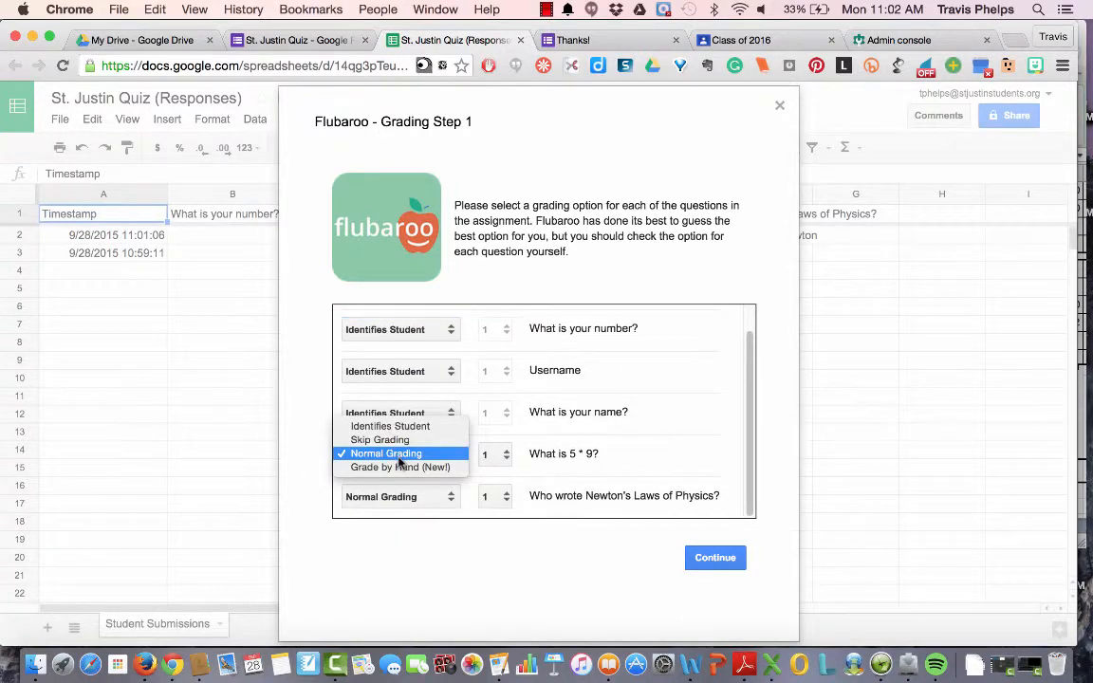
click(398, 455)
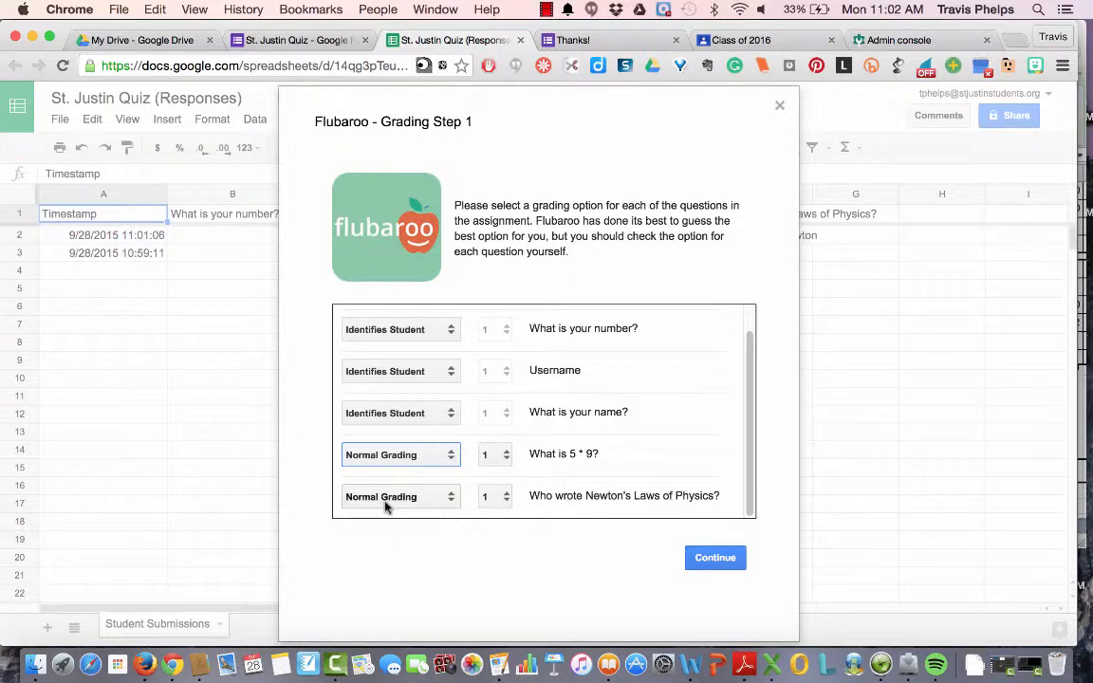
click(494, 499)
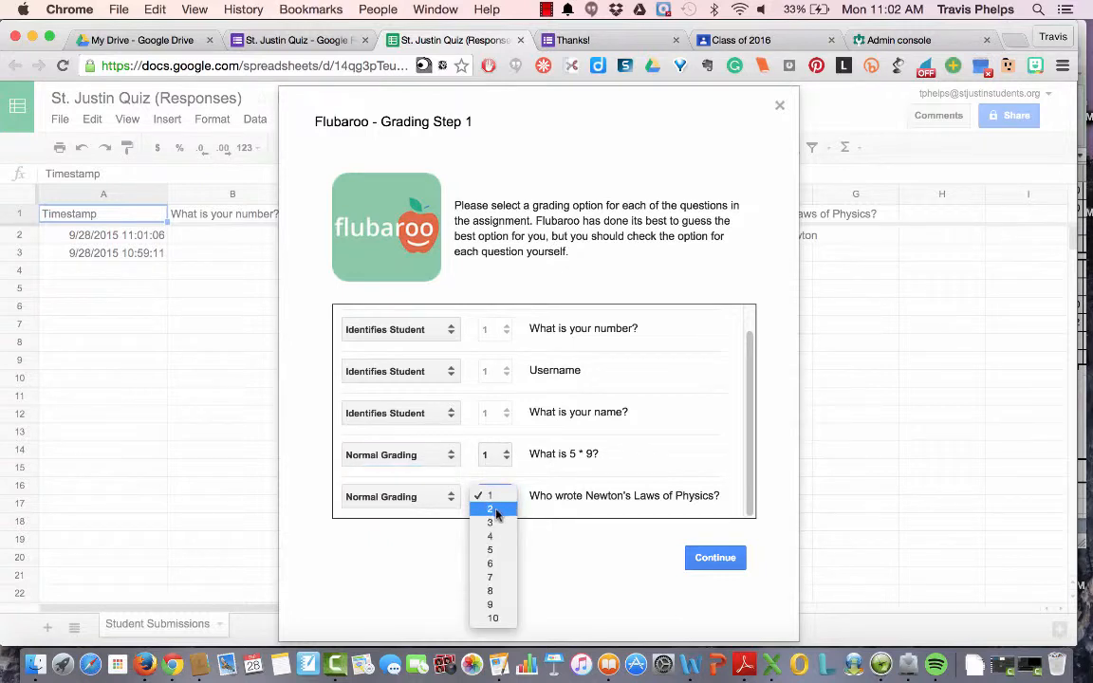
click(495, 510)
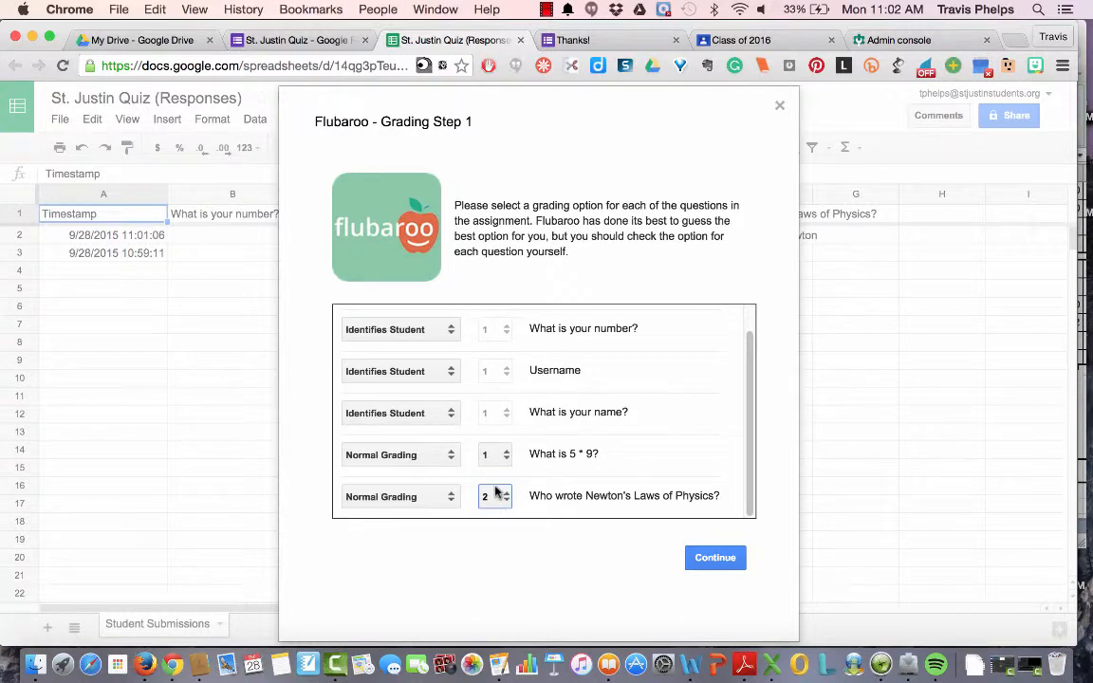
click(493, 496)
click(495, 490)
click(490, 456)
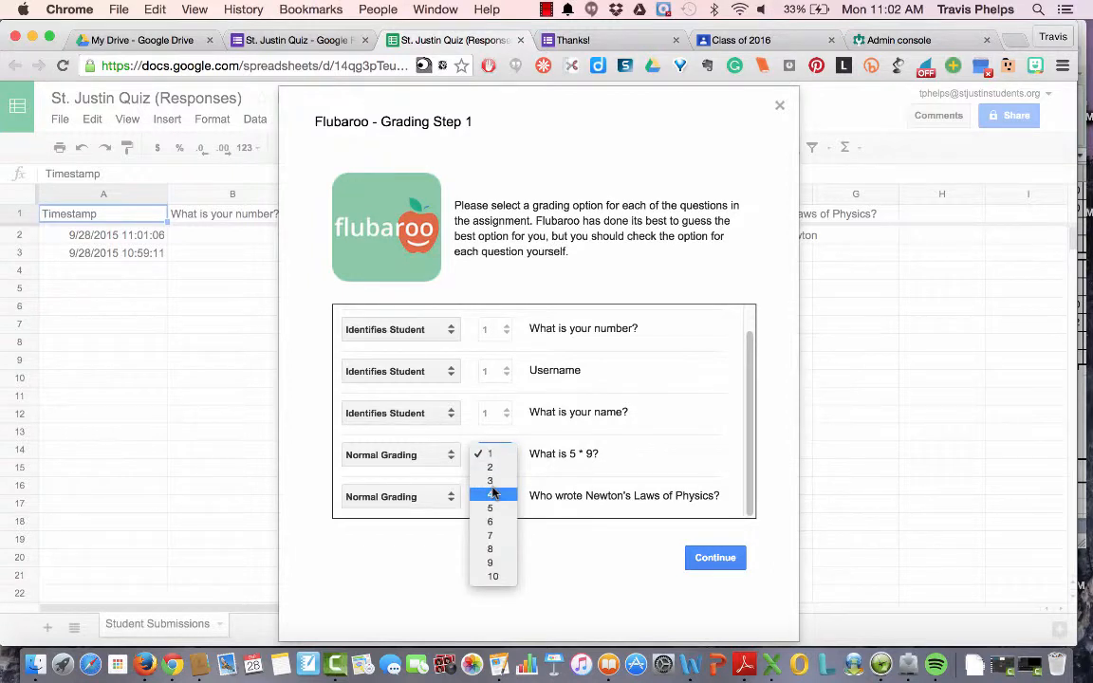
click(560, 446)
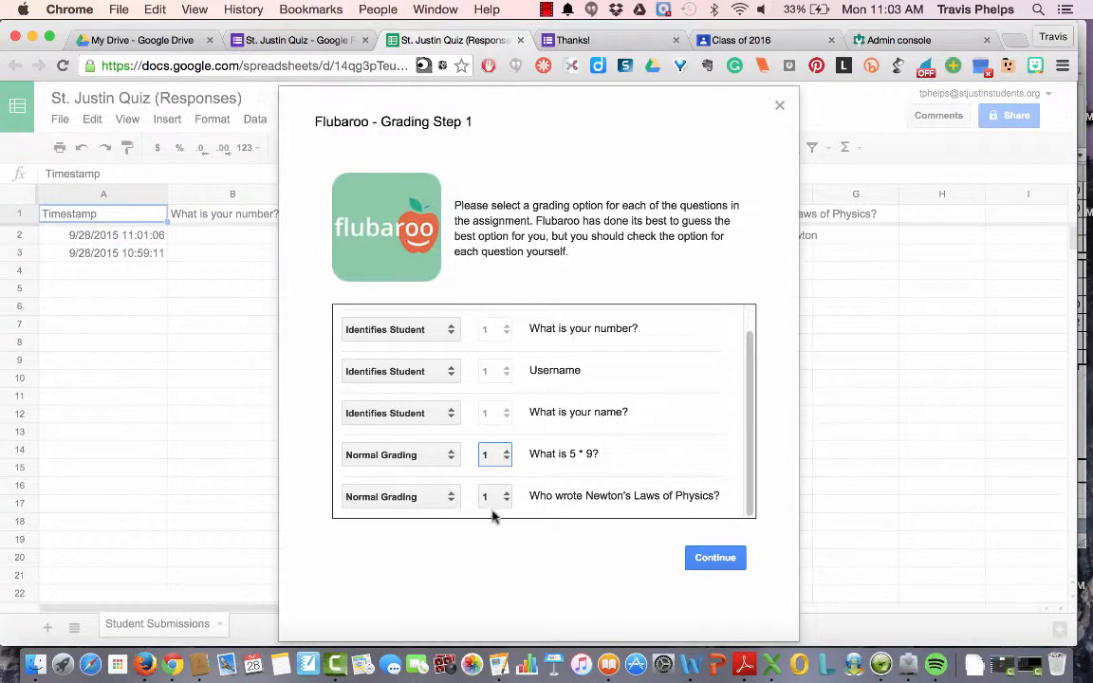
Accept the grading options and grade the quiz using the Answer Key submission as the answer key, closing the completion notice.
click(712, 559)
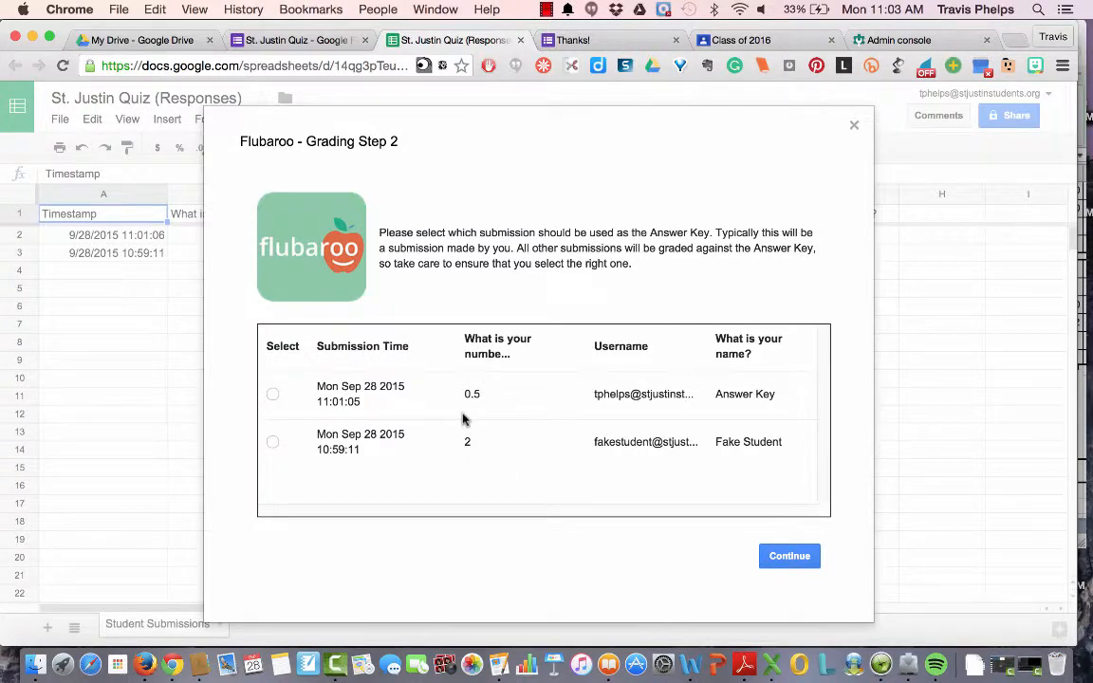
click(272, 395)
click(788, 556)
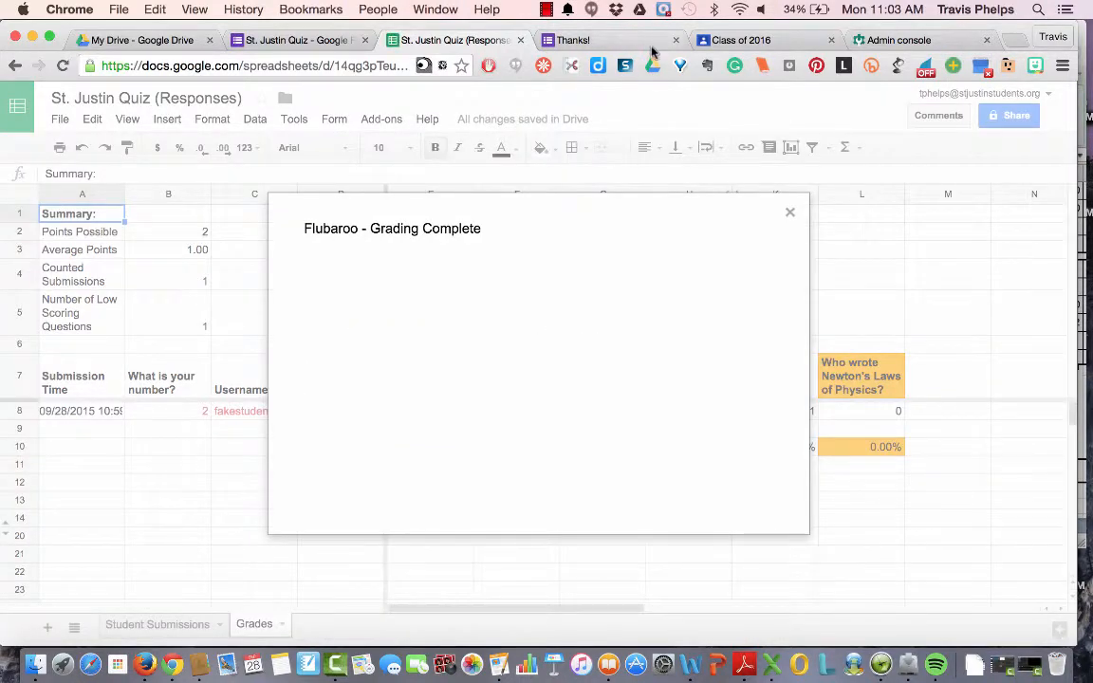
click(789, 213)
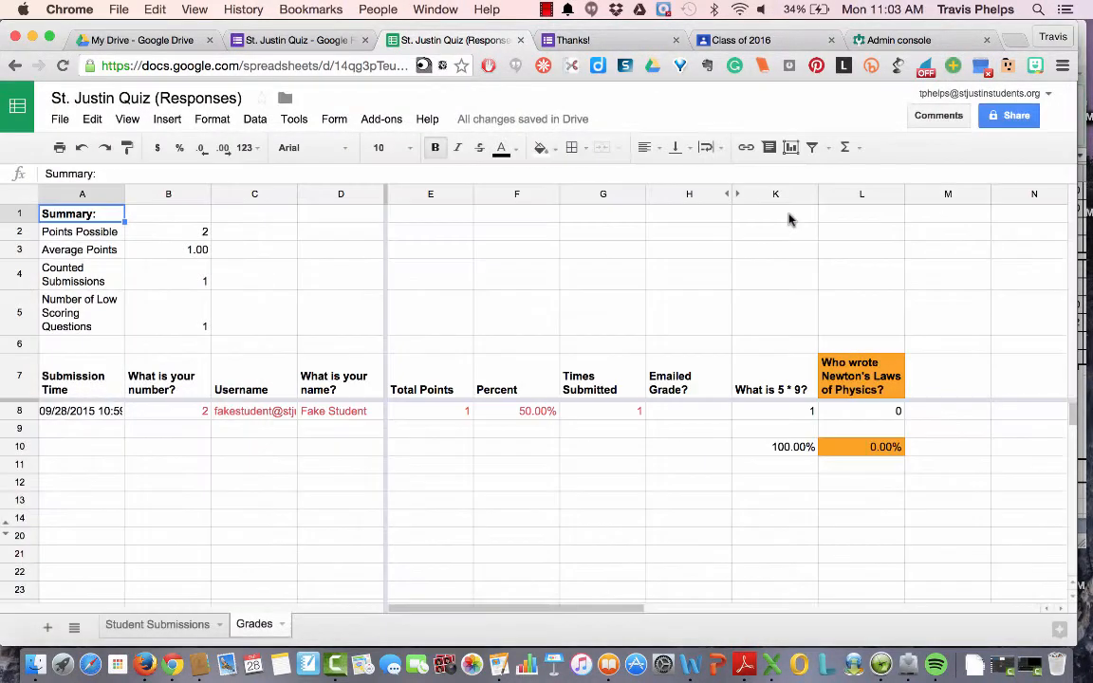
Review the student's scores in the Grades sheet and compare them with the Newton's Laws answer in the Student Submissions sheet.
click(435, 418)
key(Right)
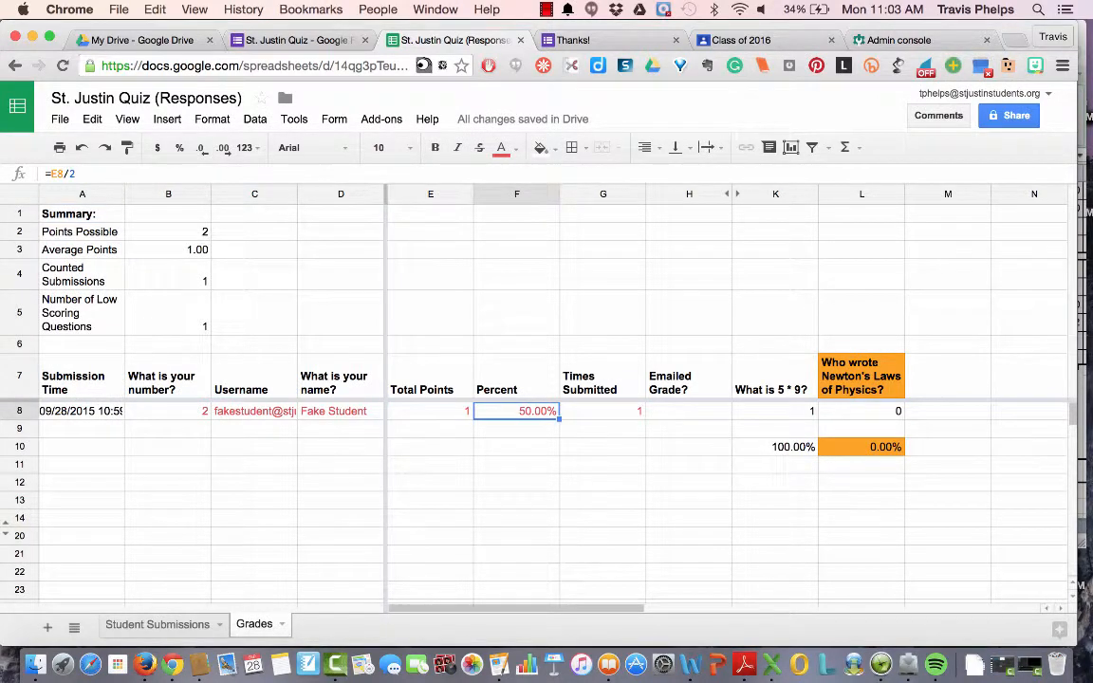
key(Right)
key(Right)
key(Right)
key(Down)
key(Down)
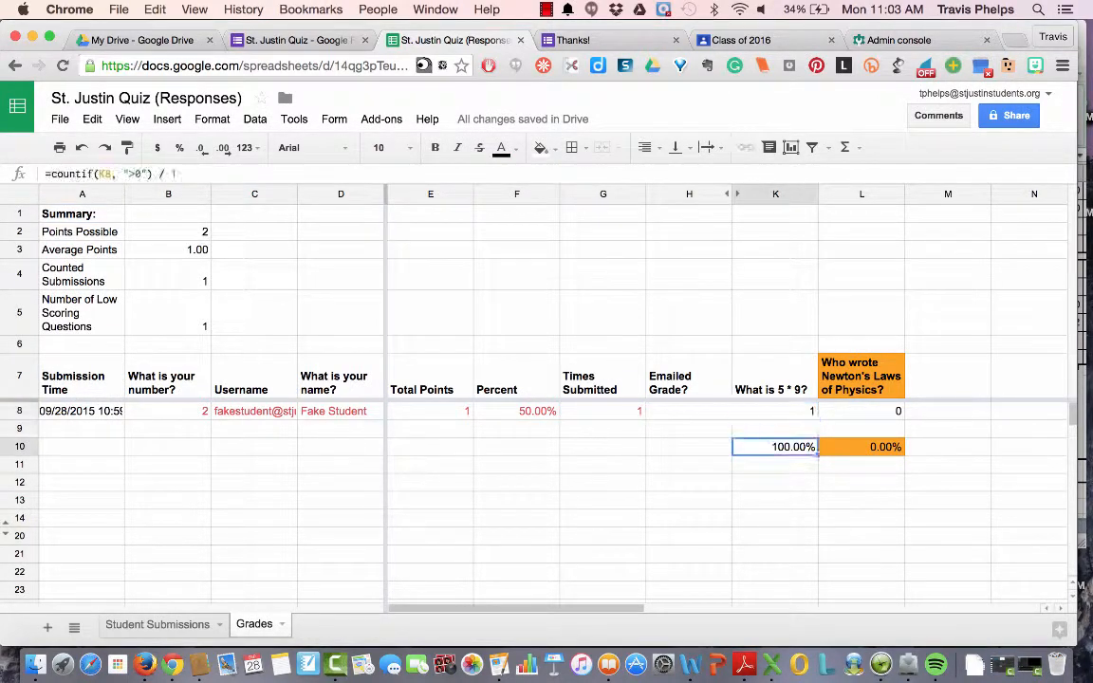
key(Up)
key(Up)
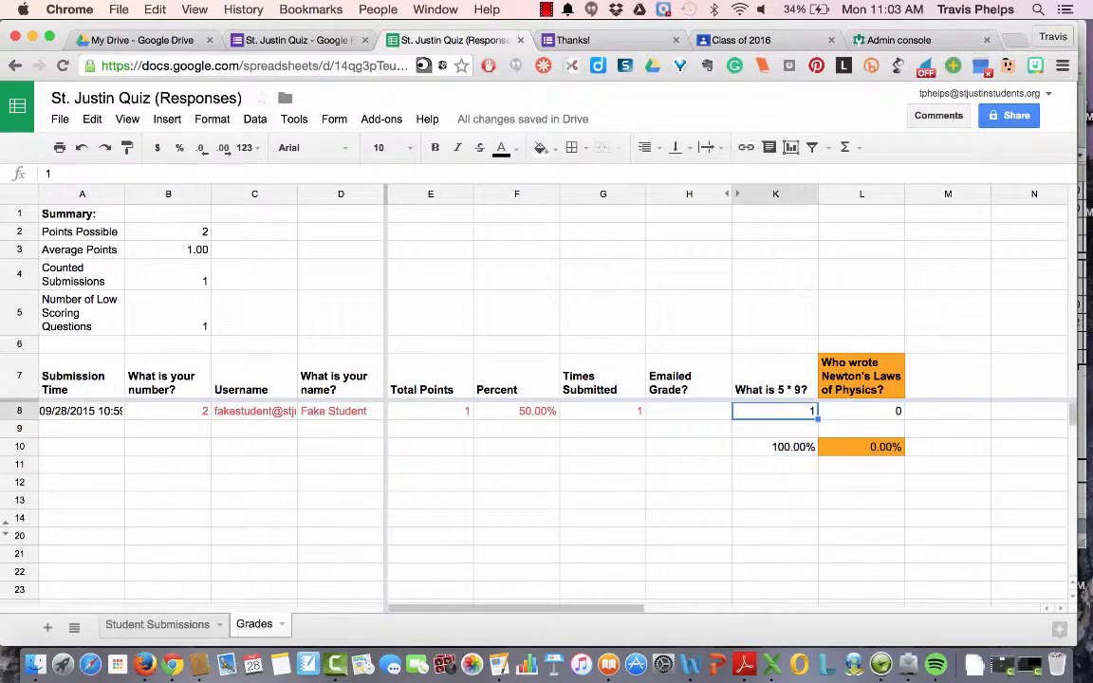
key(Right)
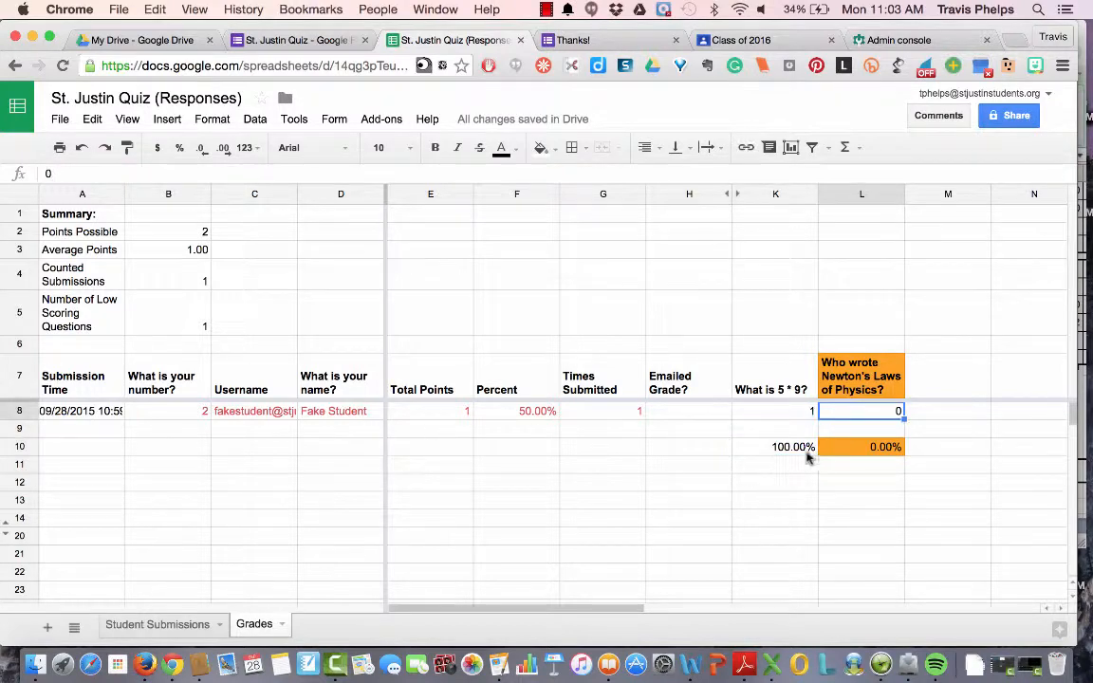
click(194, 628)
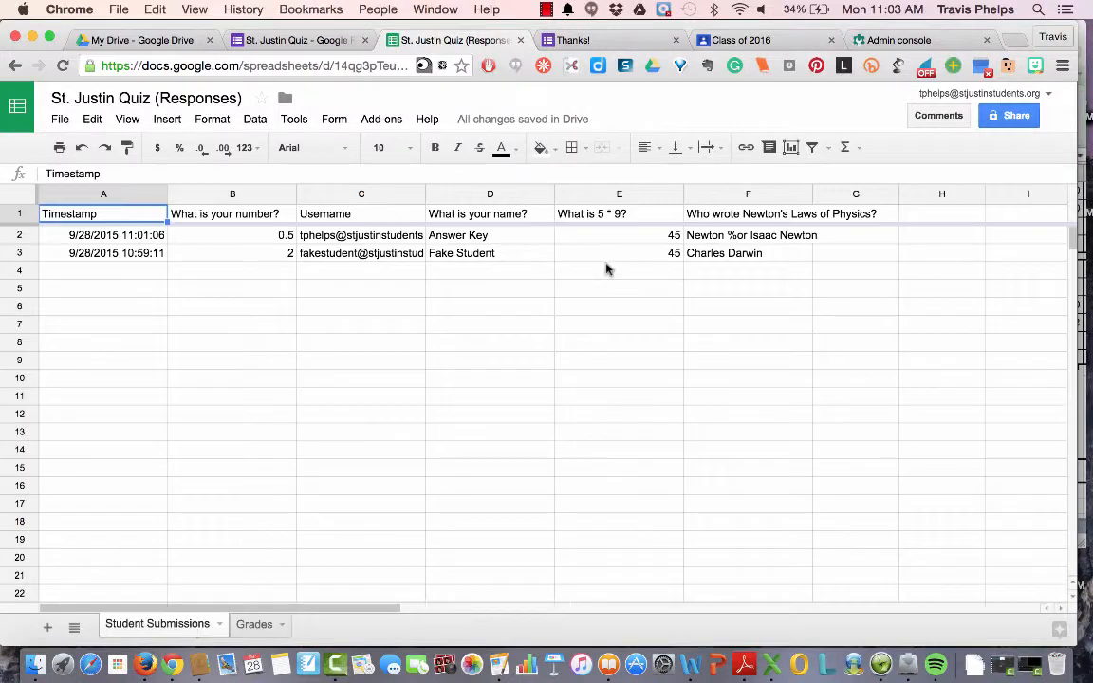
click(732, 257)
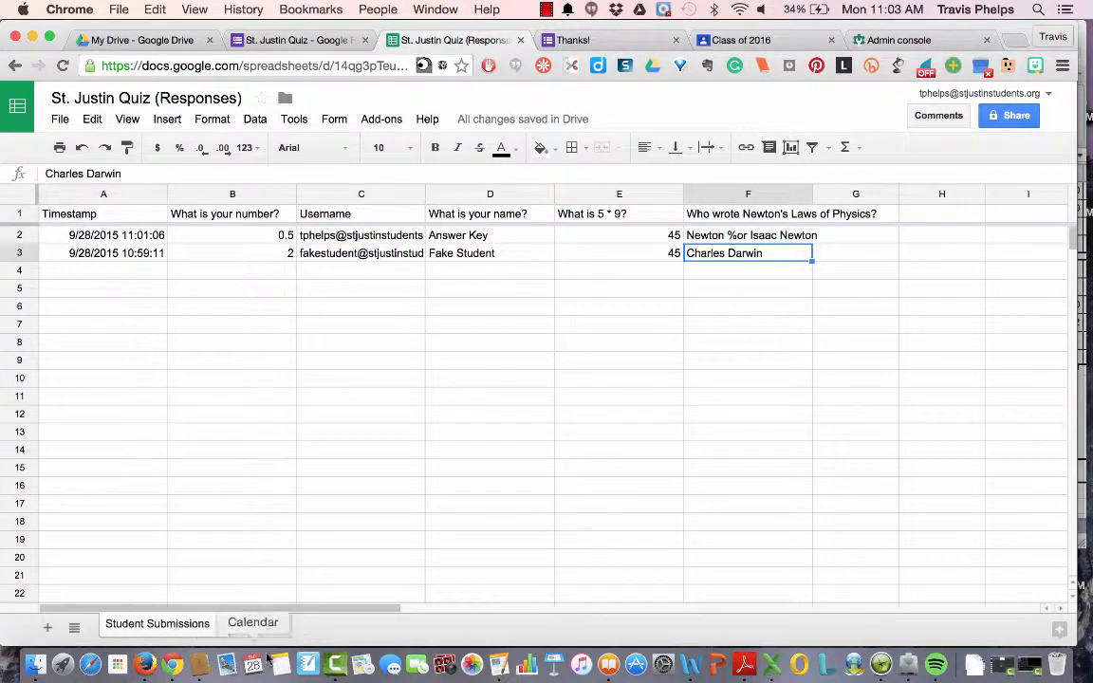
click(255, 625)
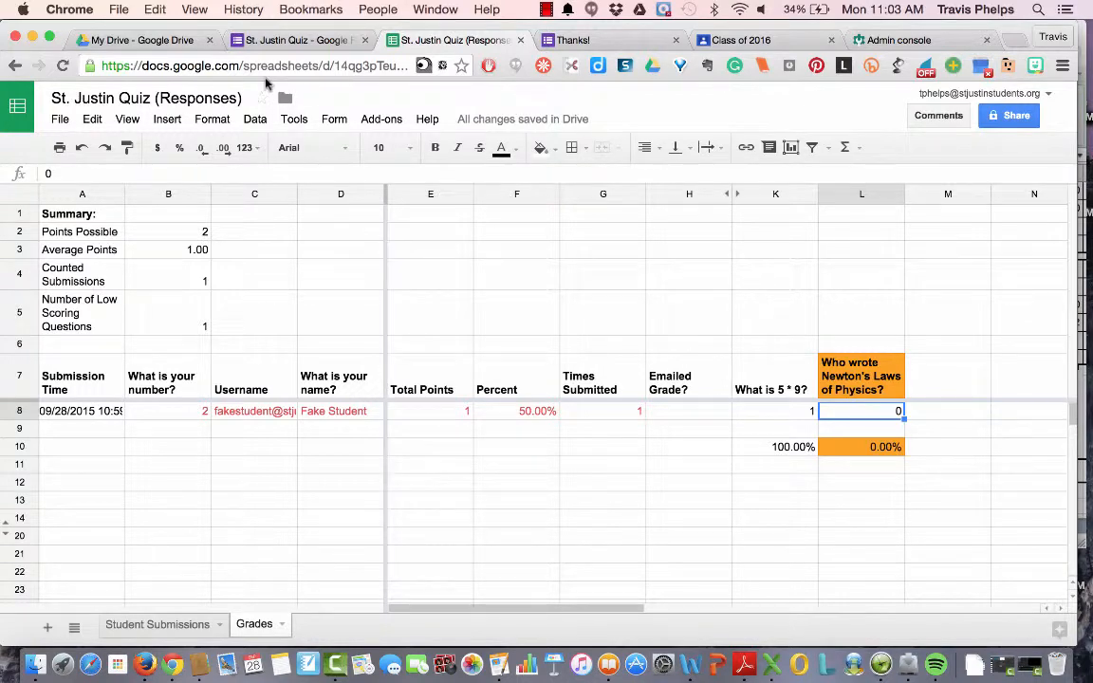
Start Flubaroo's Email Grades with Username as the email address question and the answer key included.
click(395, 121)
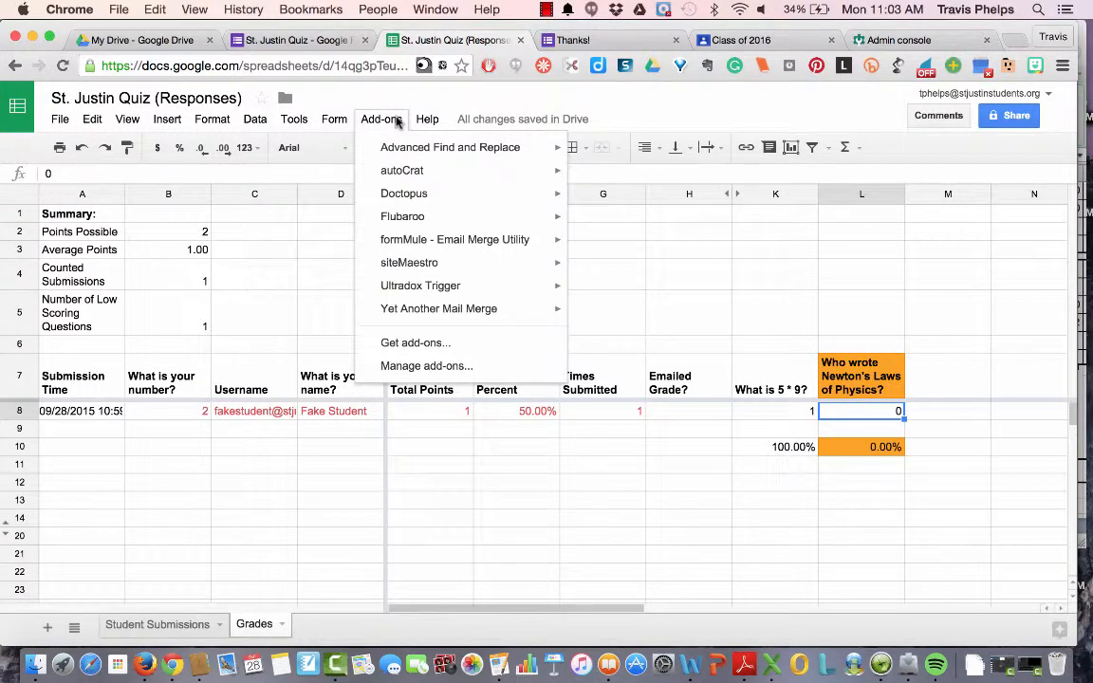
mouse_move(418, 223)
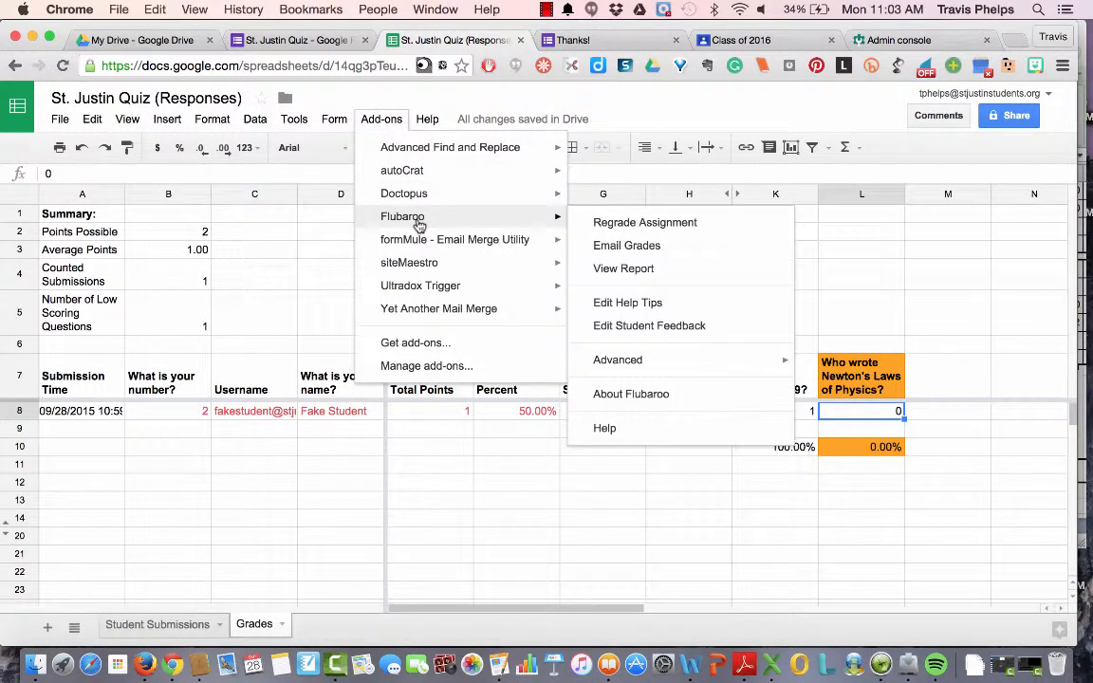
click(647, 246)
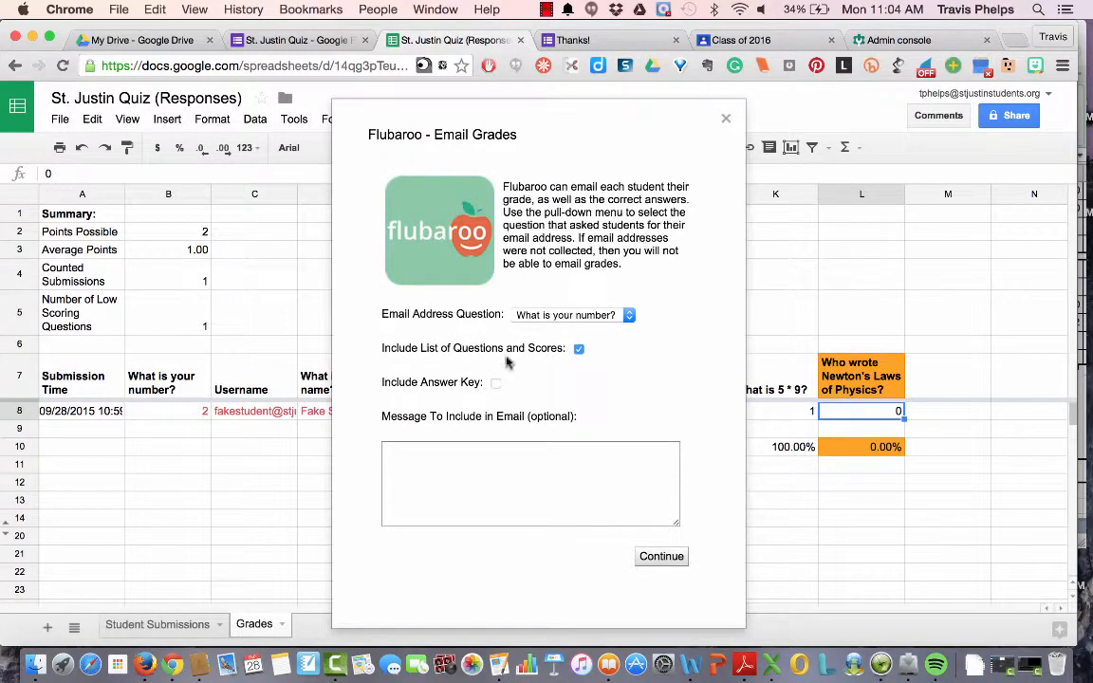
click(567, 314)
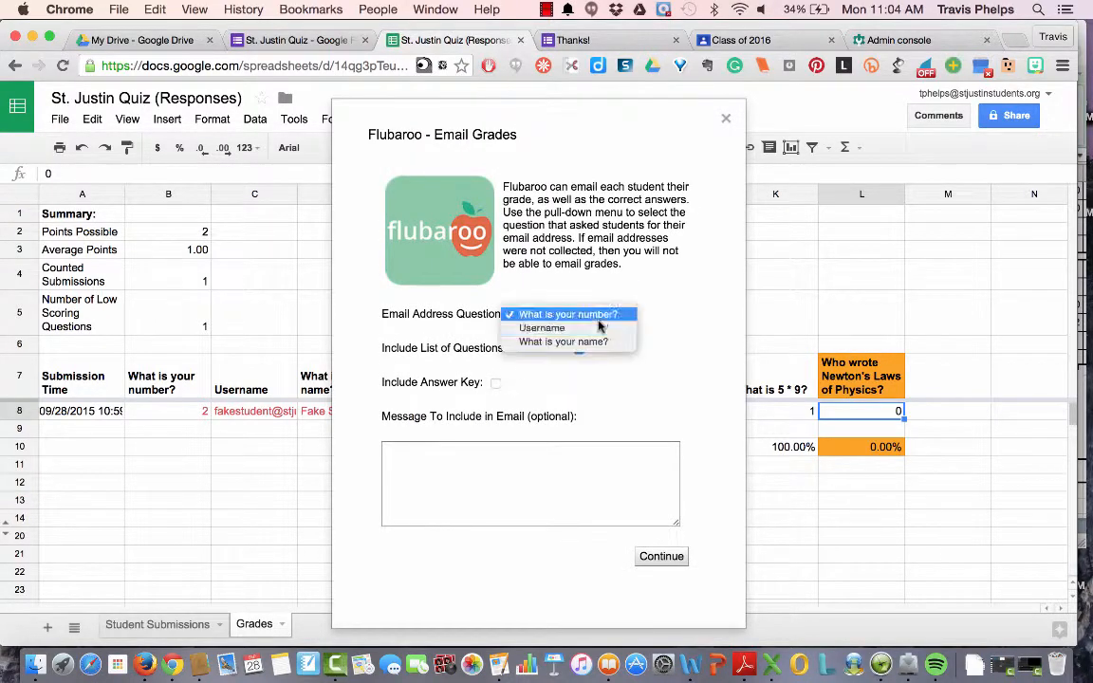
click(549, 327)
click(547, 322)
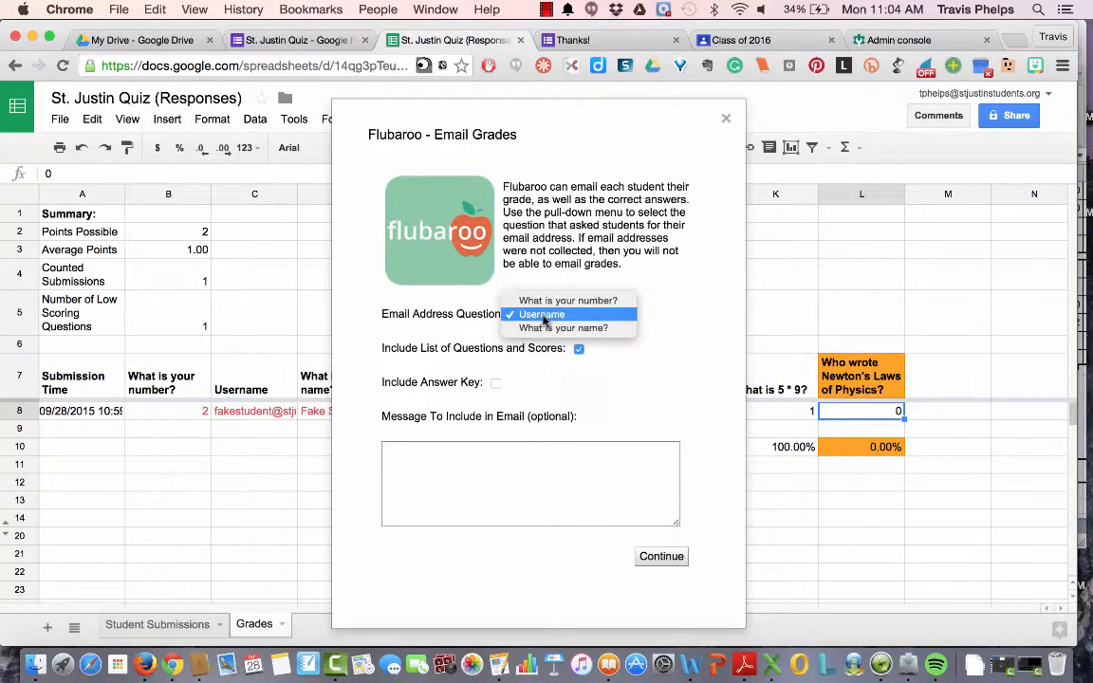
click(543, 321)
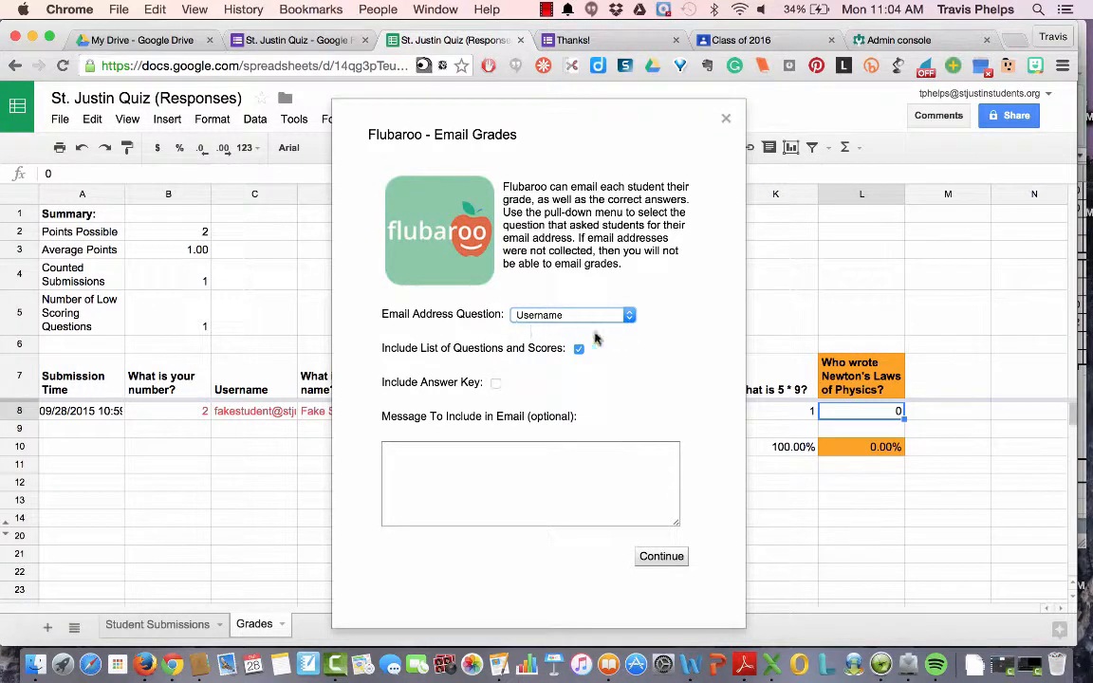
click(495, 384)
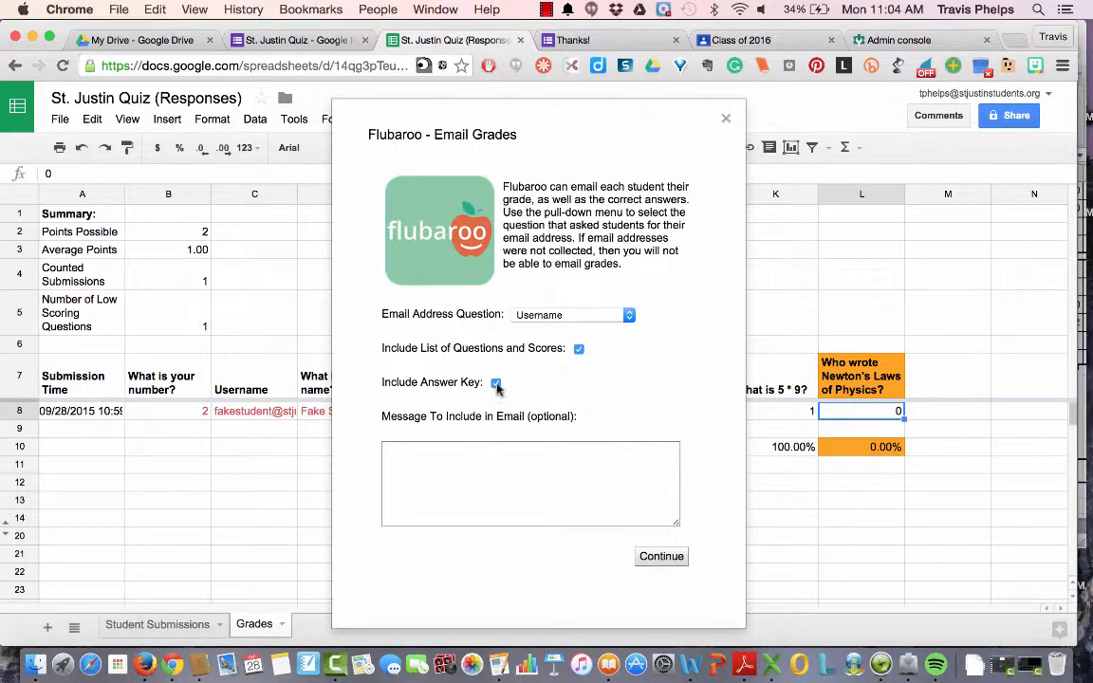
Add the message "Hey everyone! Great job on this quiz!" and email the grades, dismissing the notification.
click(479, 471)
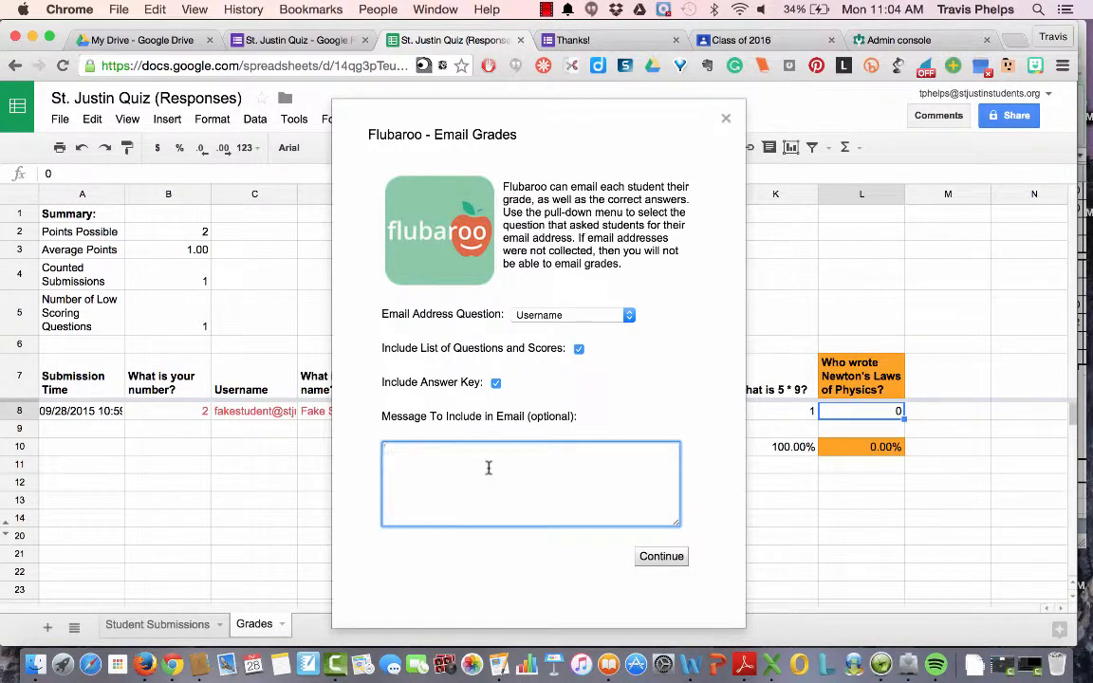
text(Hey everyone! Great job on this qu)
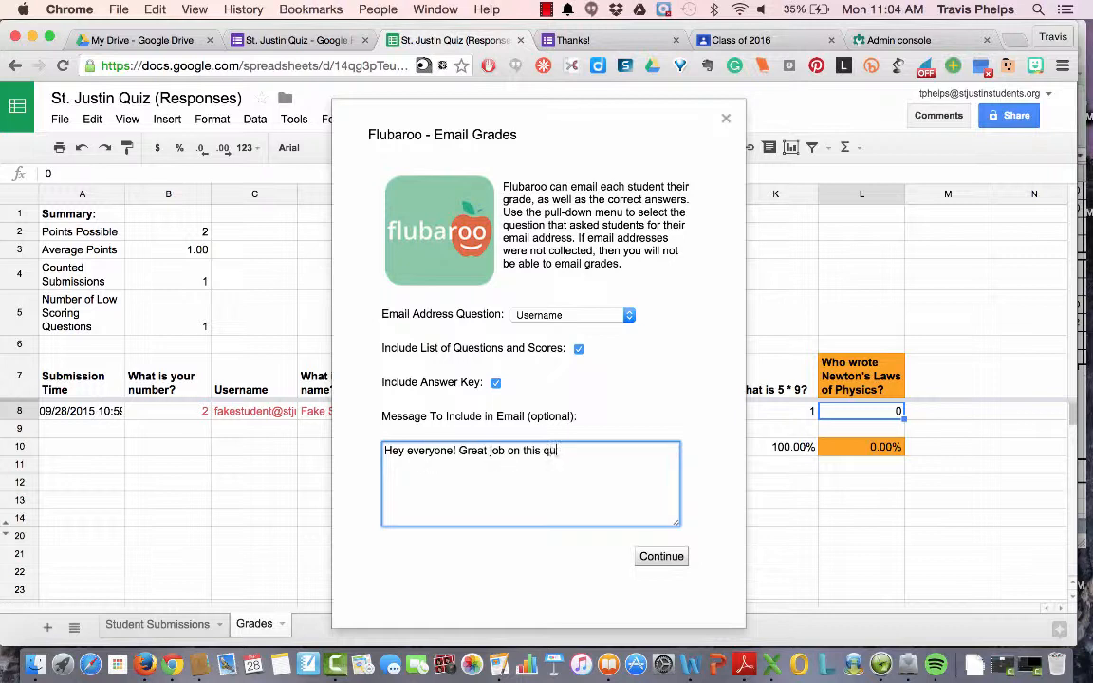
text(iz!)
click(665, 558)
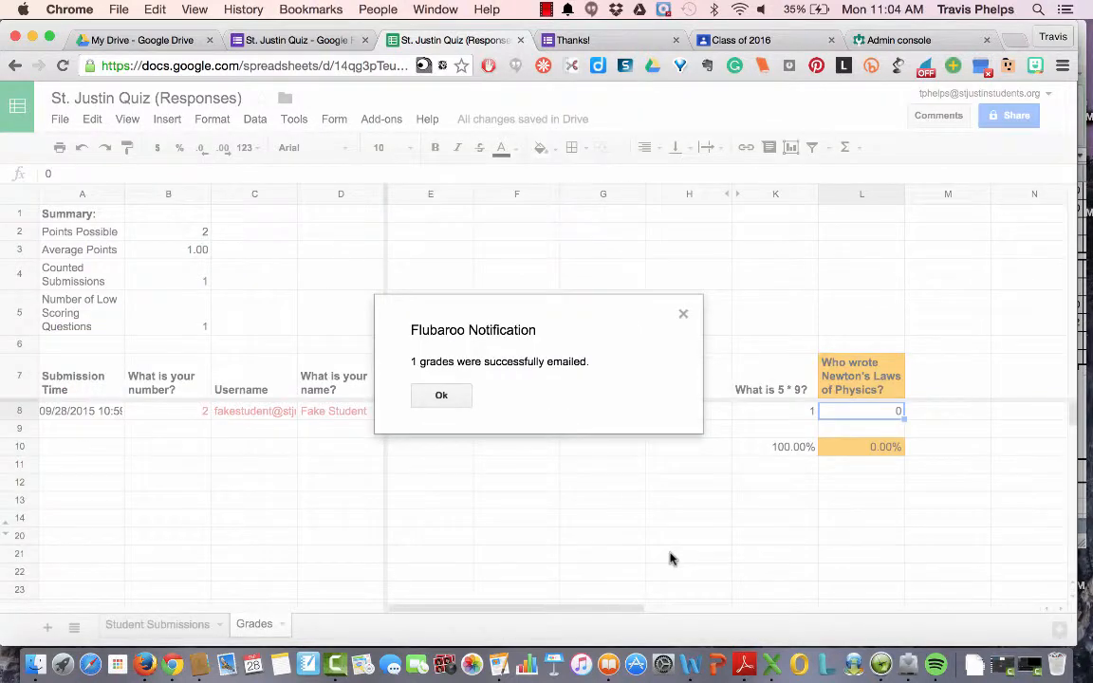
click(441, 397)
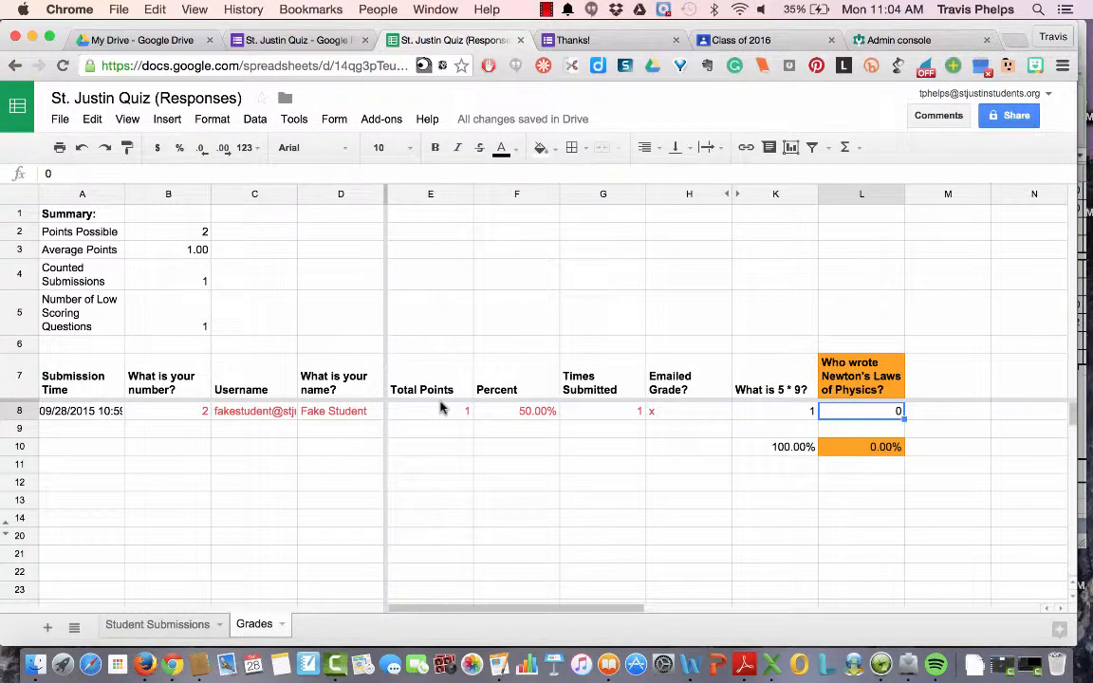
click(254, 412)
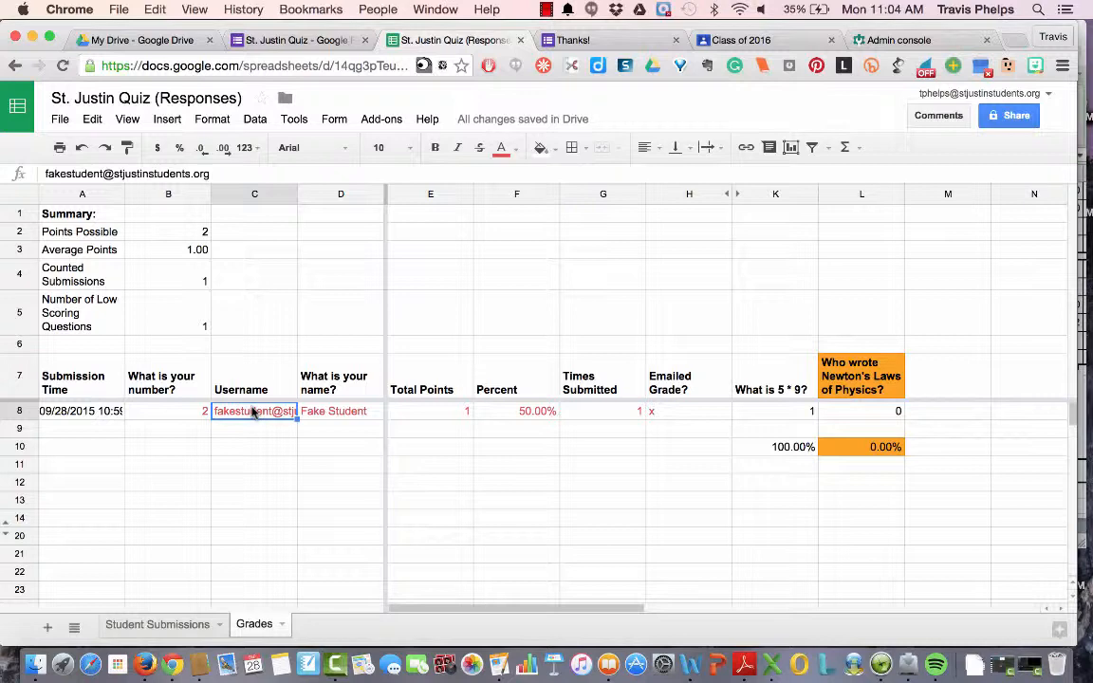
key(Down)
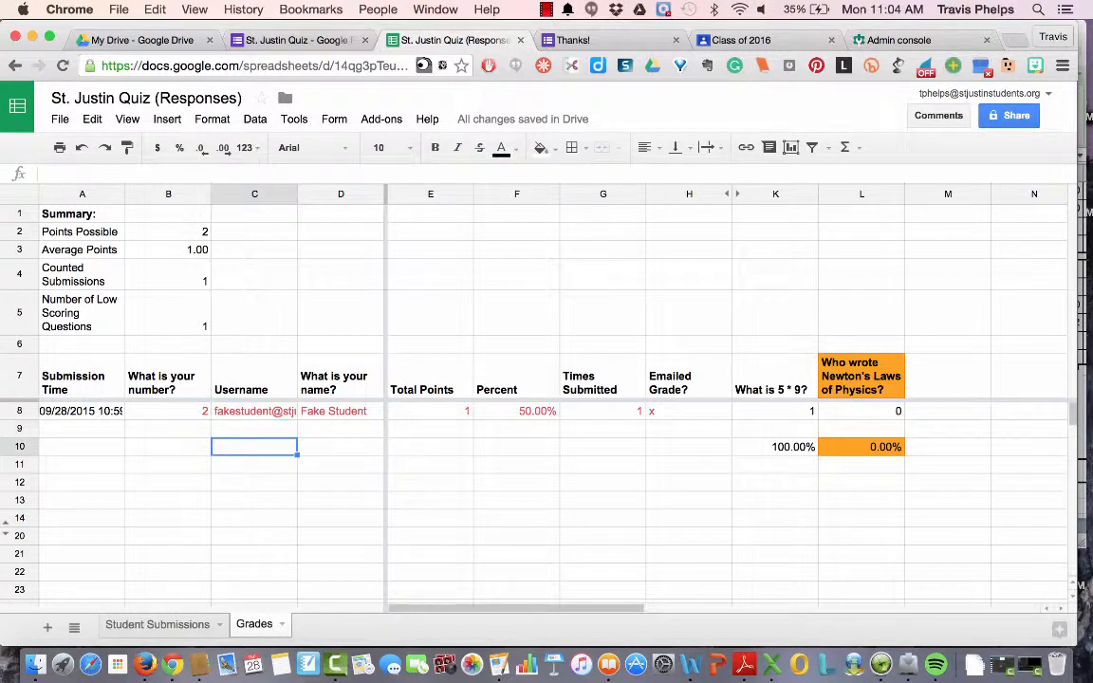
key(Up)
key(Right)
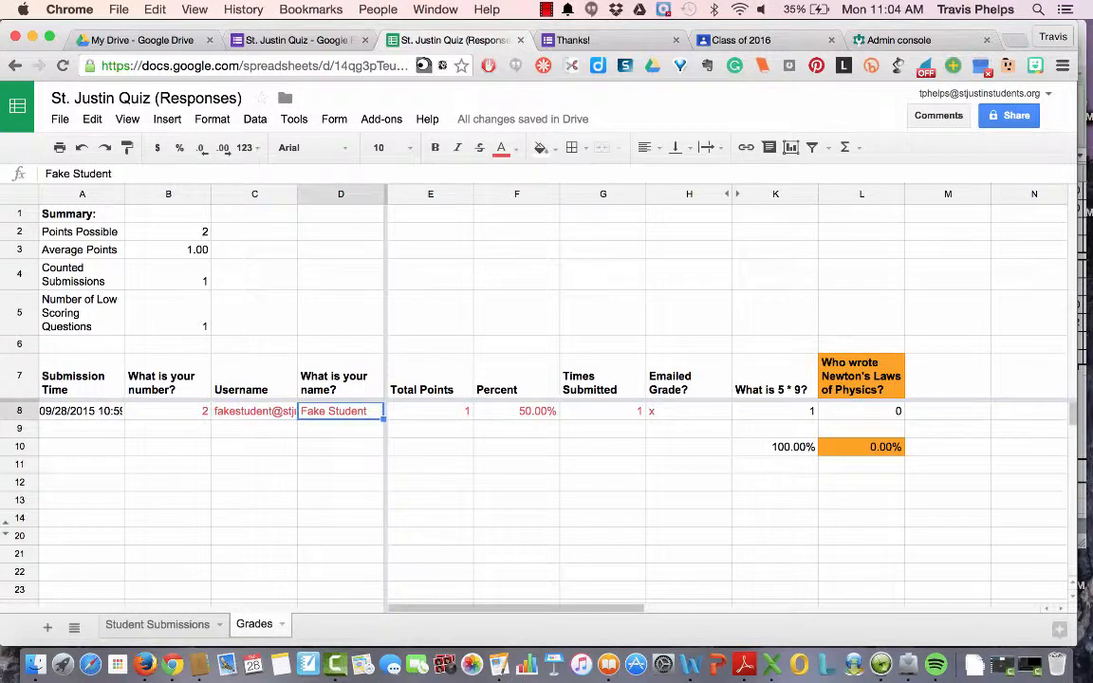